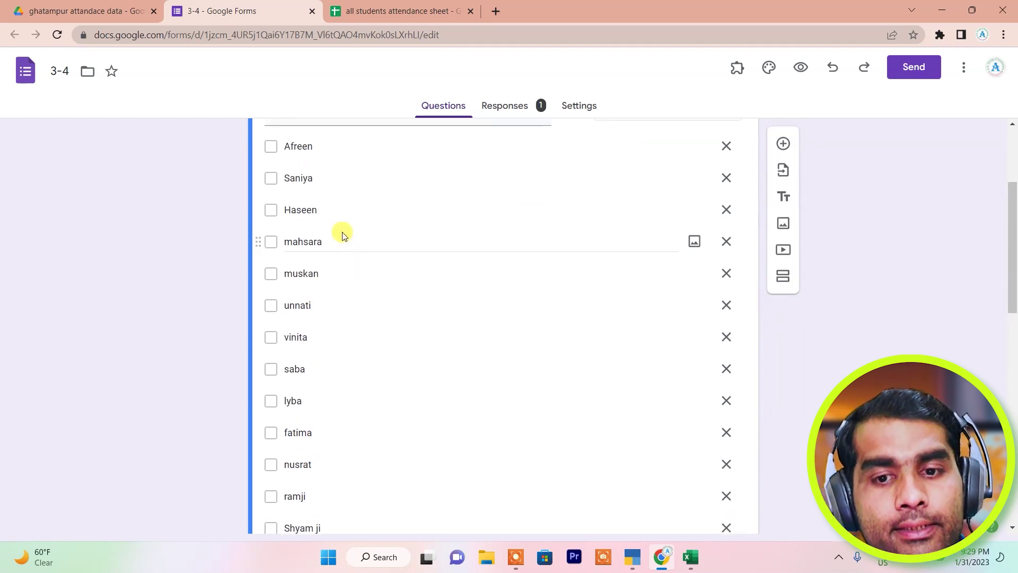
Look through the 3-4 batch attendance form's checkbox question and its full list of student options
scroll(339, 233, up, 3)
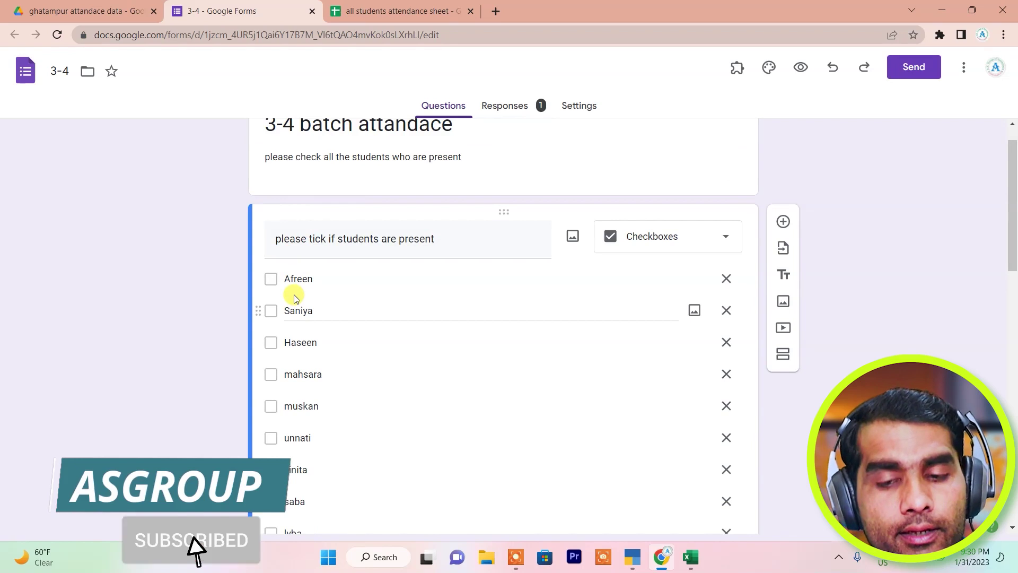
scroll(298, 296, down, 1)
scroll(298, 289, up, 2)
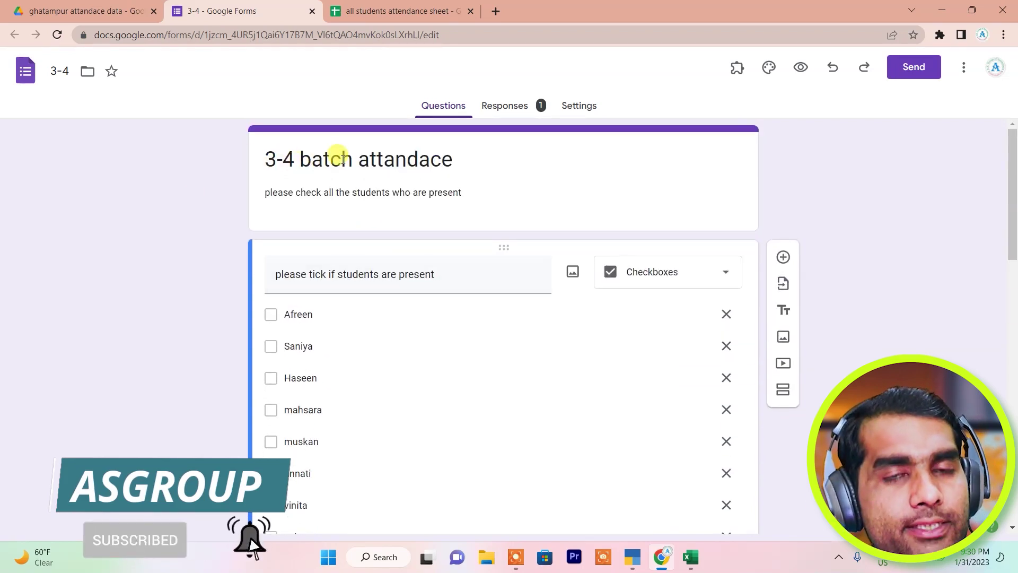
scroll(355, 163, down, 10)
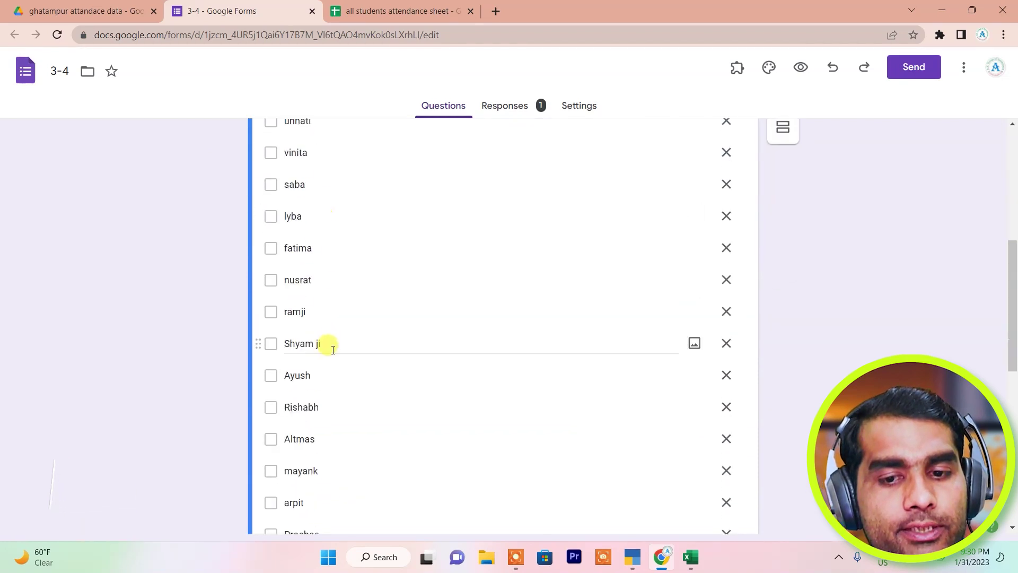
scroll(350, 371, down, 5)
scroll(416, 286, up, 12)
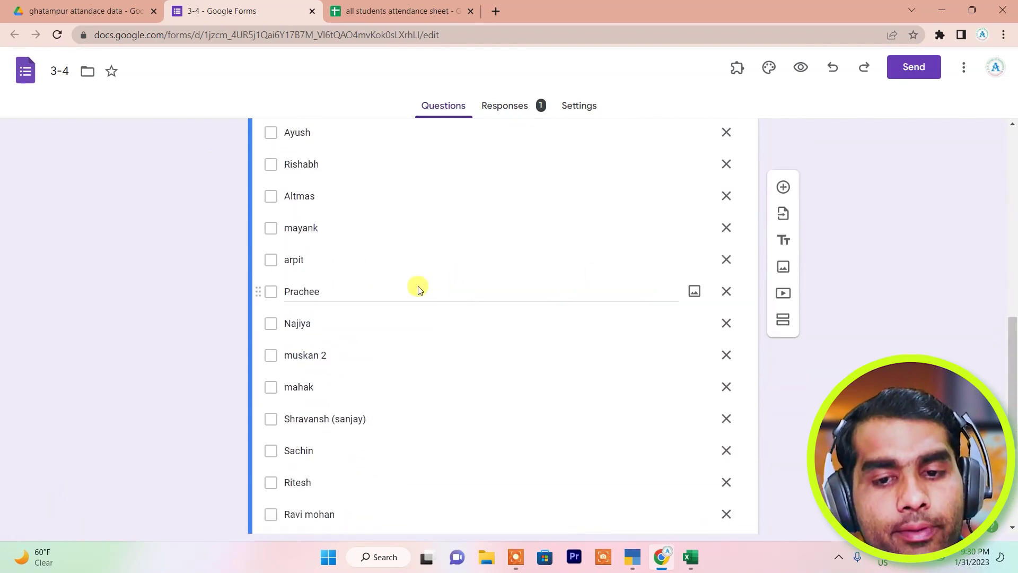
scroll(393, 273, up, 3)
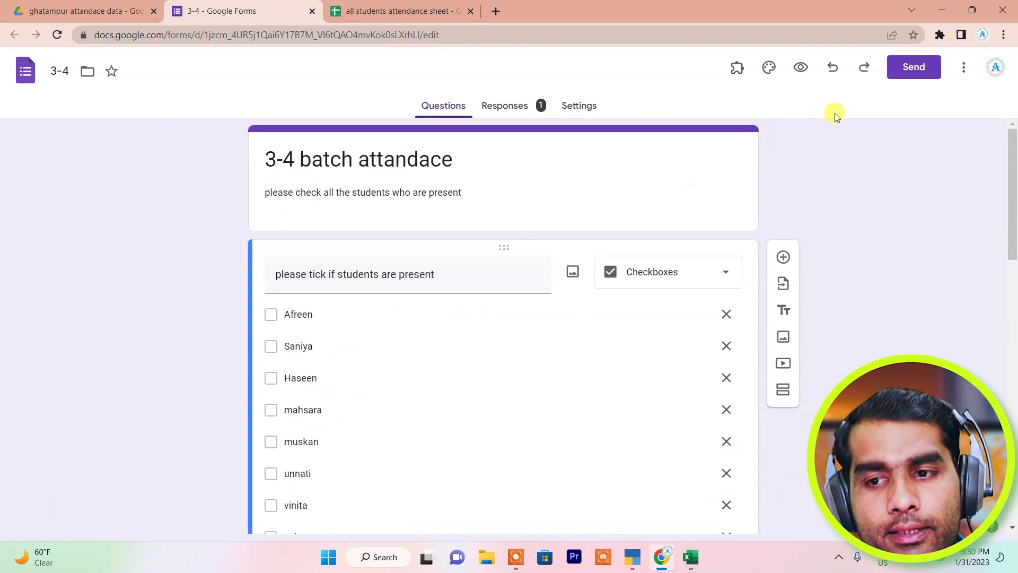
Open a preview of the 3-4 batch attendance form and look over its student checkbox list
click(800, 67)
scroll(439, 209, down, 4)
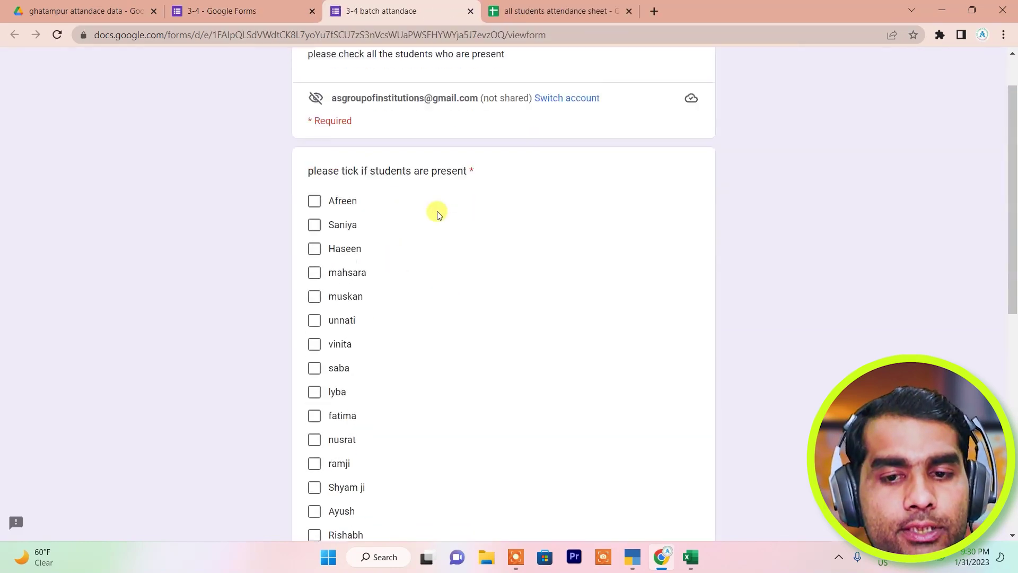
scroll(439, 214, down, 5)
scroll(434, 222, up, 9)
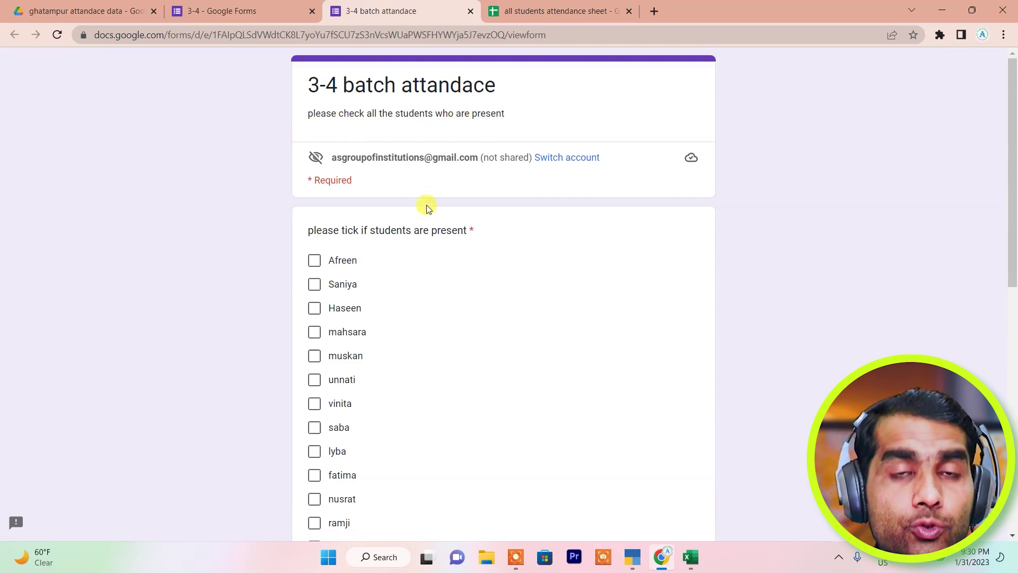
Mark the first eleven students in the attendance checklist as present
click(318, 261)
click(318, 285)
click(318, 309)
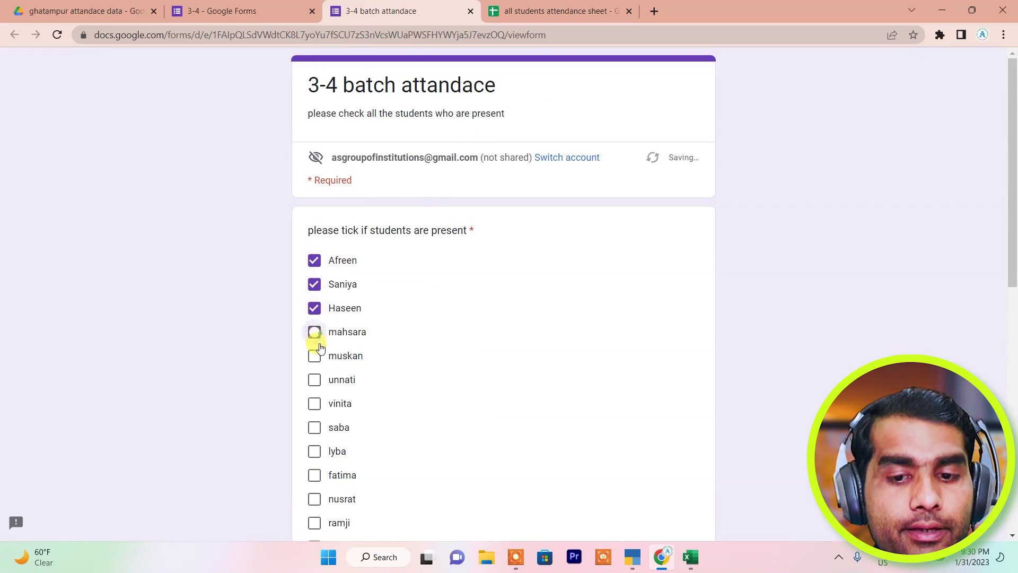
click(318, 335)
click(317, 359)
click(316, 382)
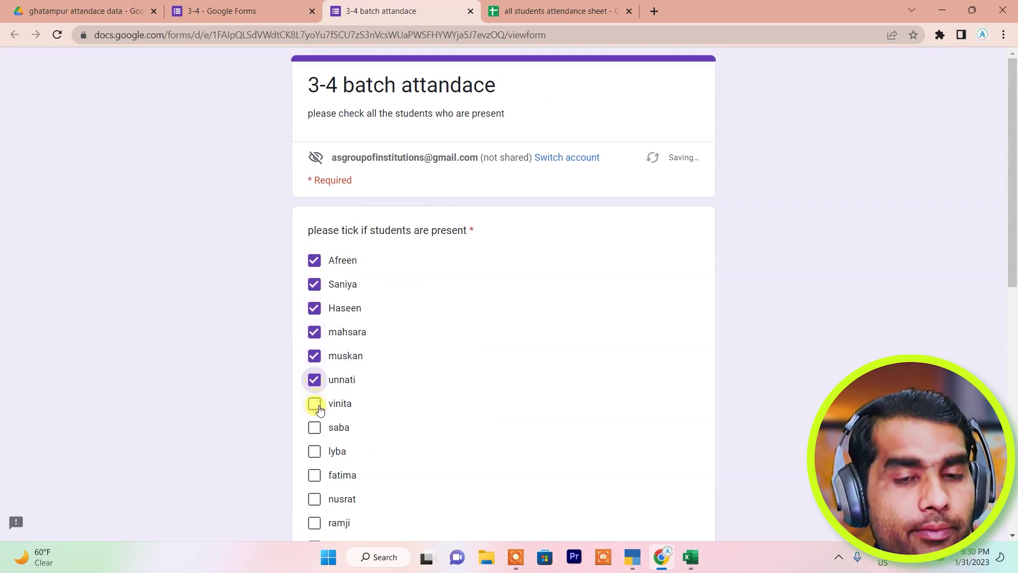
click(316, 405)
click(315, 427)
scroll(343, 390, down, 1)
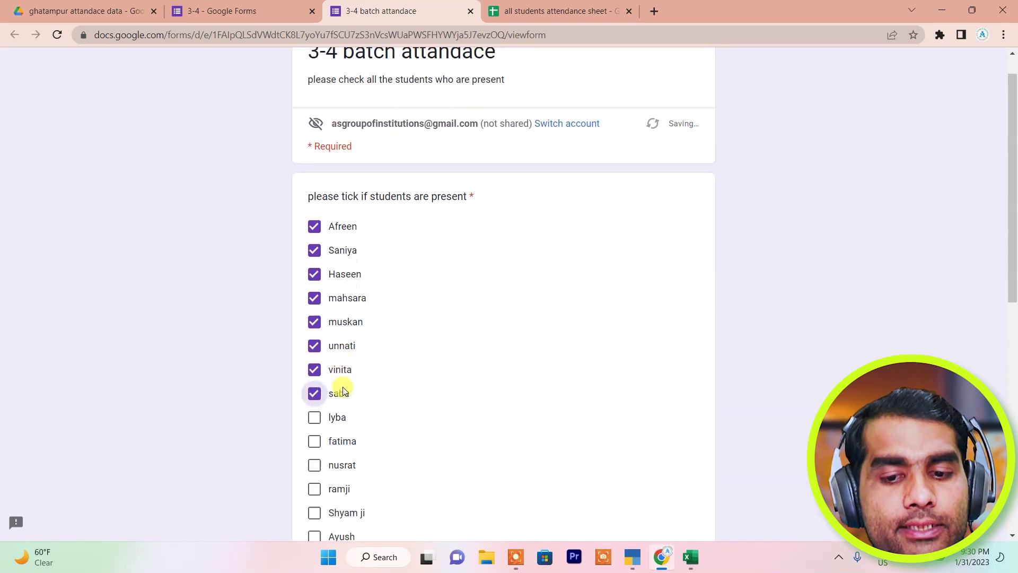
click(314, 385)
click(314, 410)
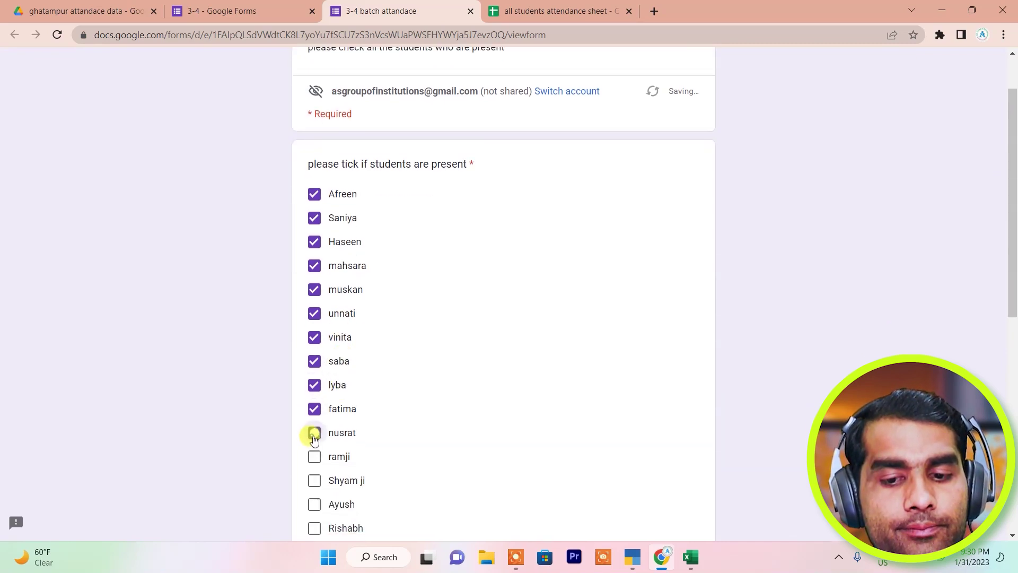
Mark the 21st to 25th students in the checklist as present and submit the attendance form
scroll(313, 440, down, 7)
click(315, 368)
click(315, 345)
click(315, 322)
click(314, 298)
click(315, 274)
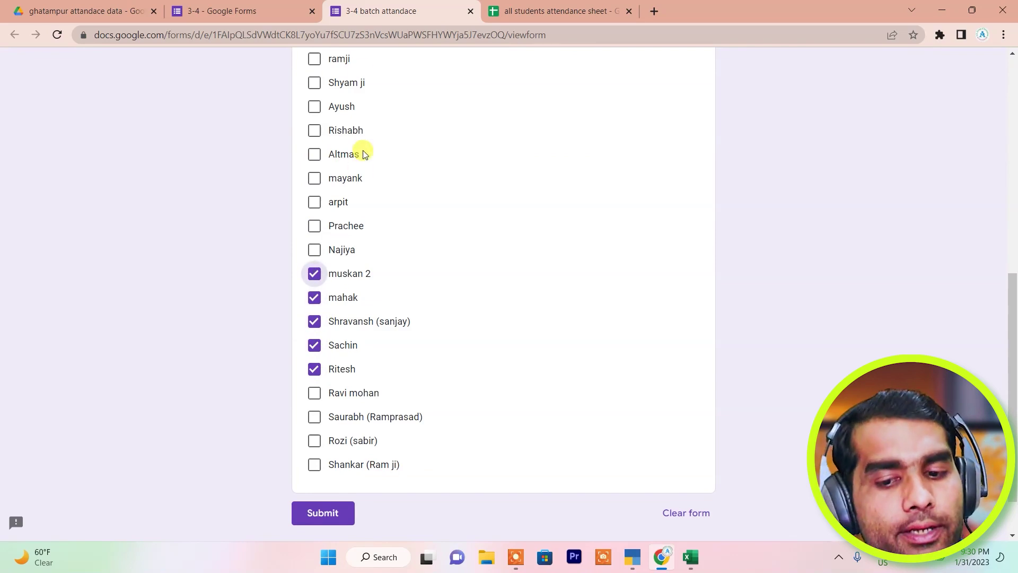
click(324, 517)
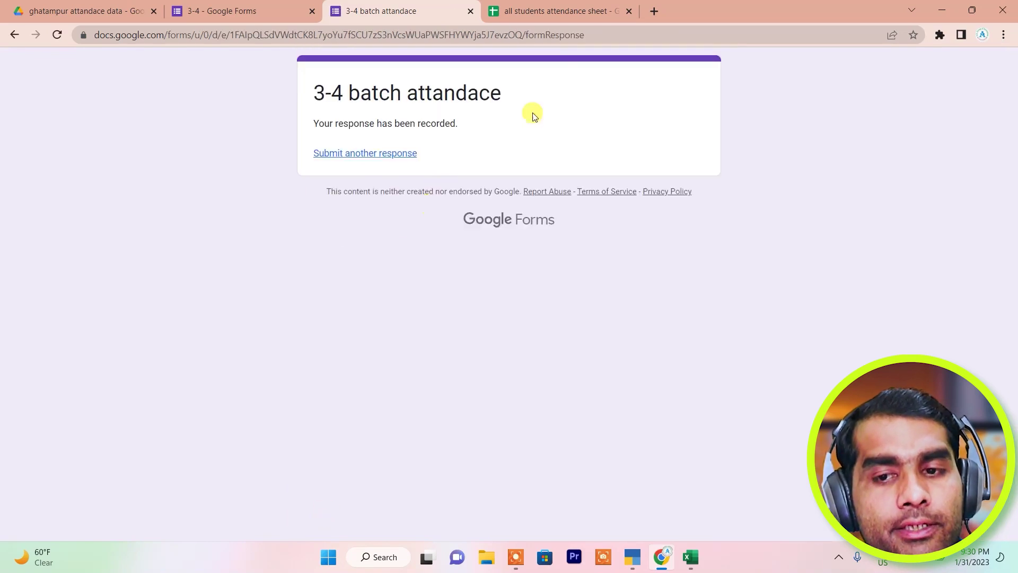
Switch to the all students attendance sheet and compare the responses of batches 7-8, 8-9, 9-10, 10-11 and 3-4
click(526, 12)
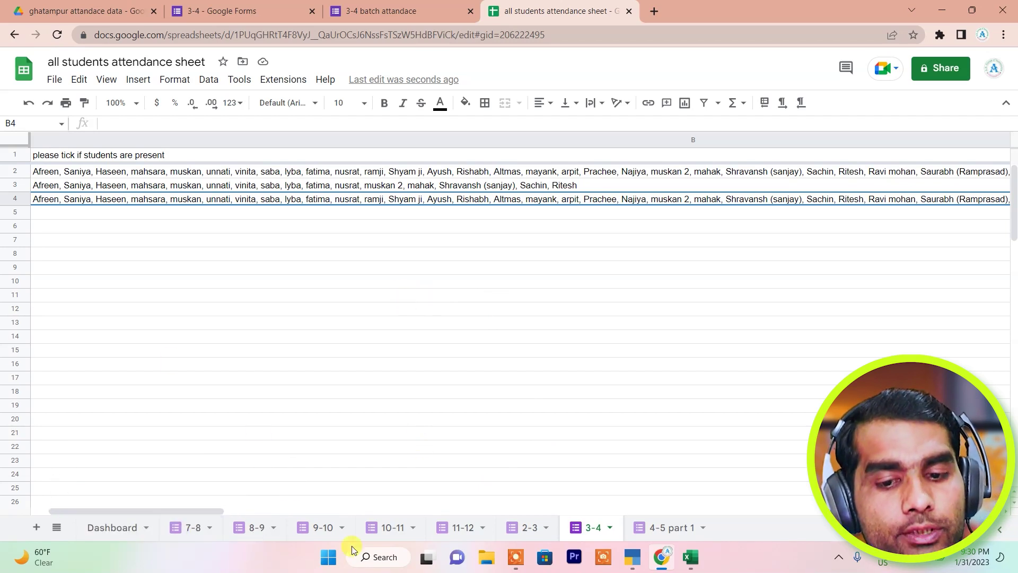
click(194, 529)
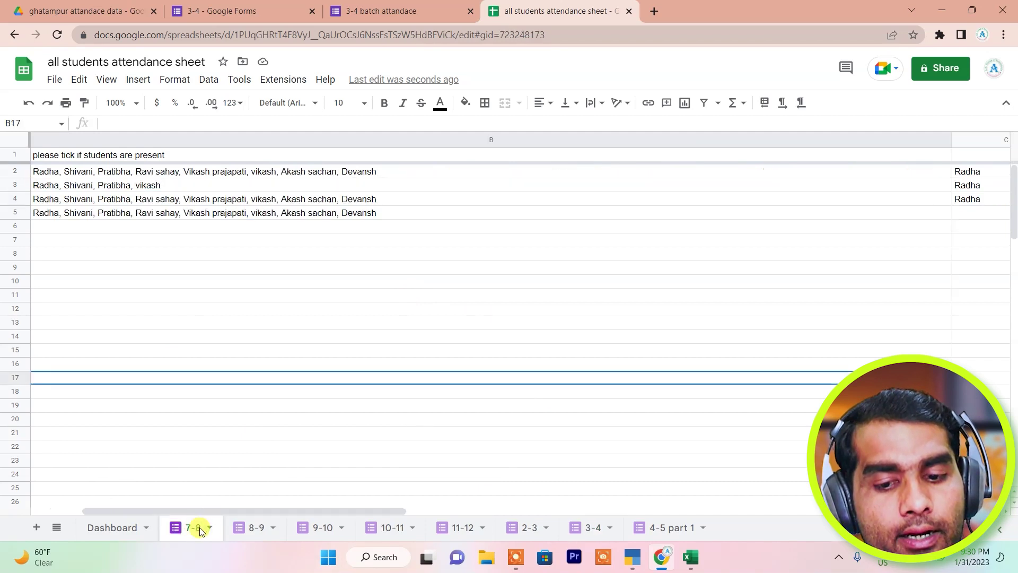
click(257, 528)
click(331, 529)
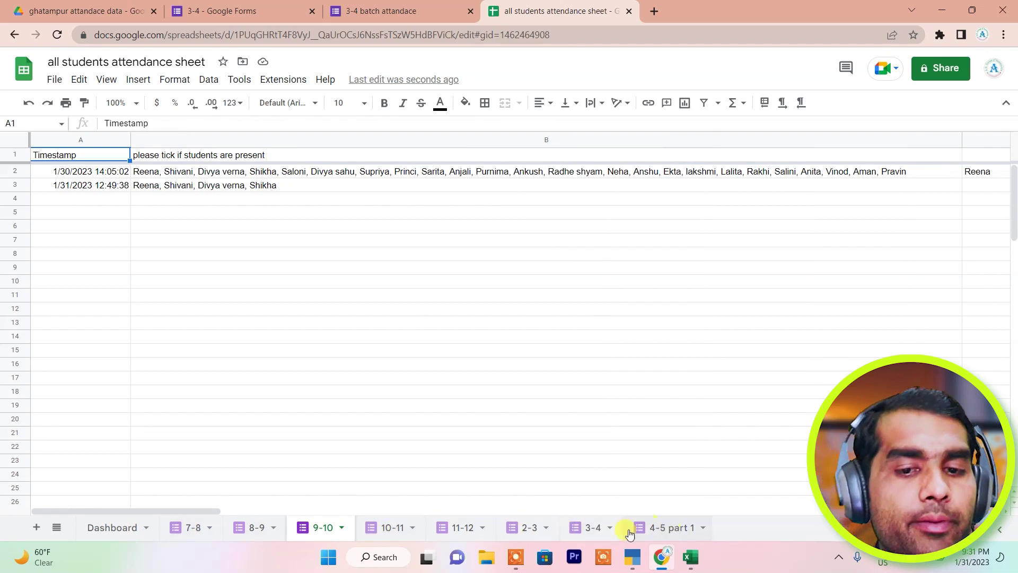
click(390, 527)
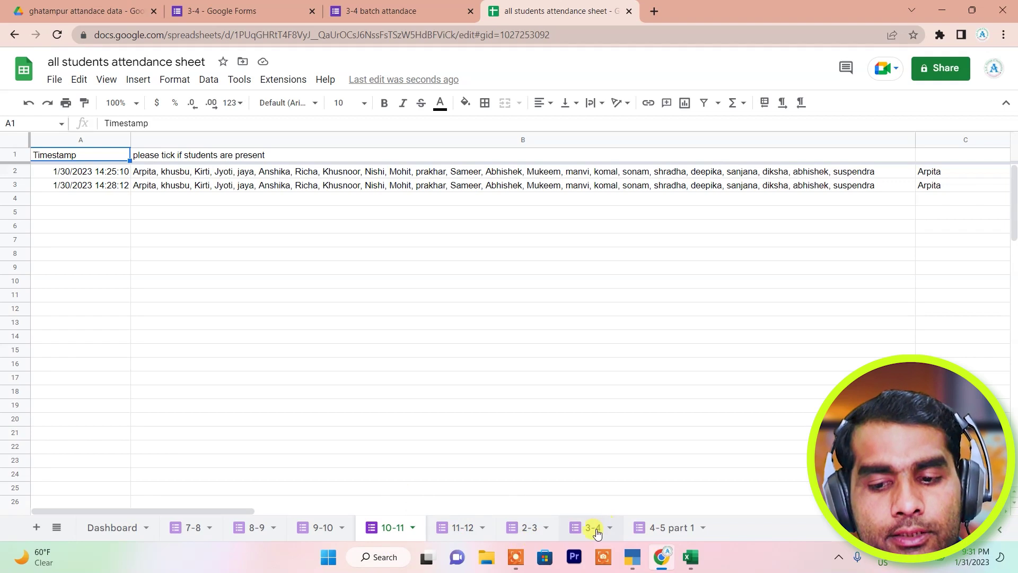
click(594, 528)
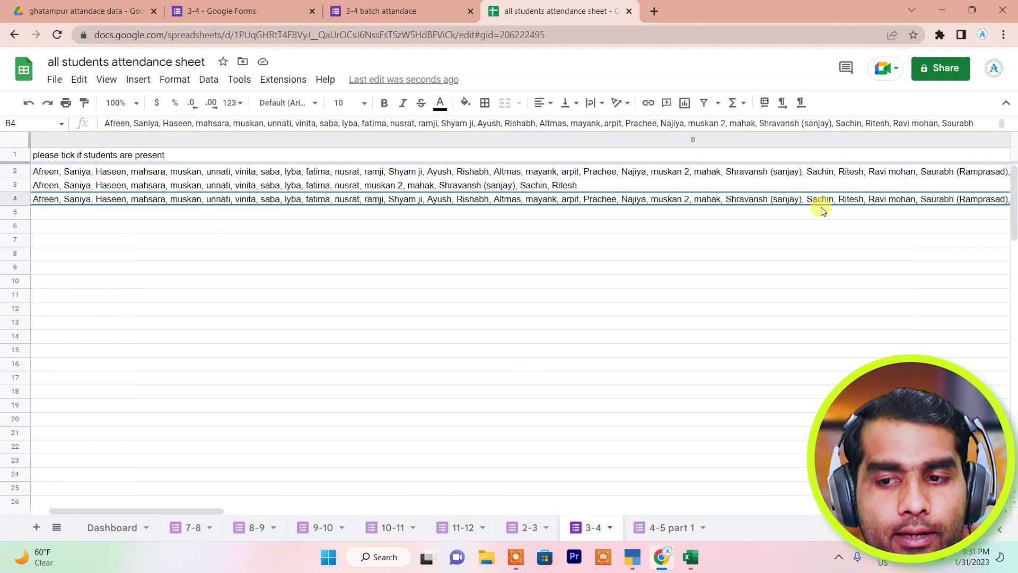
click(228, 324)
click(201, 206)
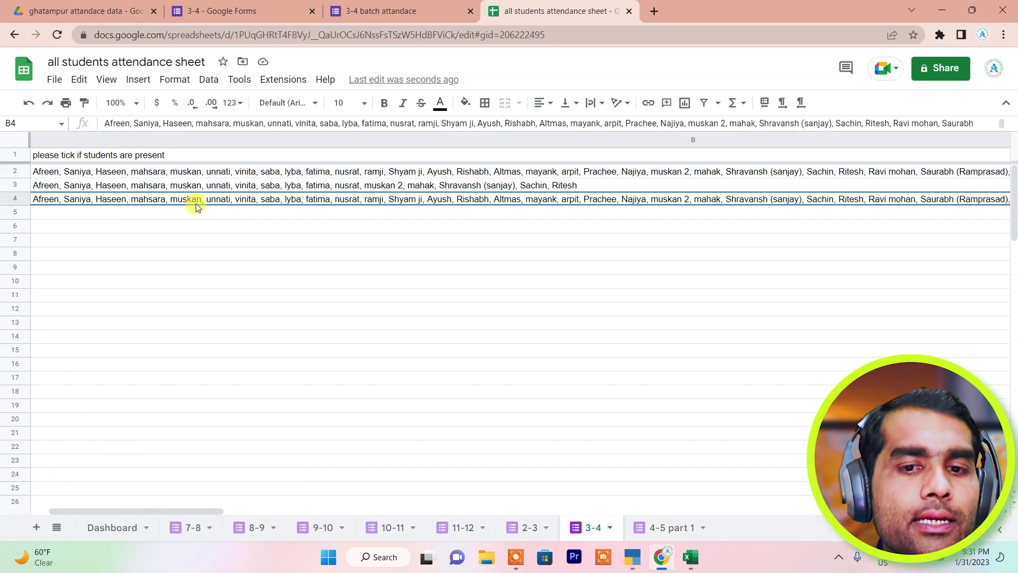
click(209, 82)
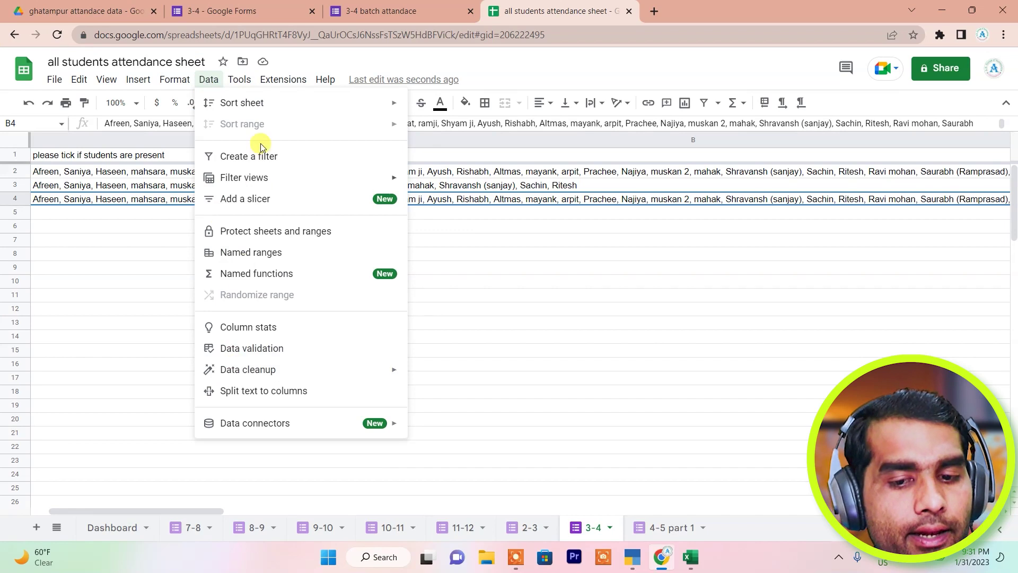
click(133, 374)
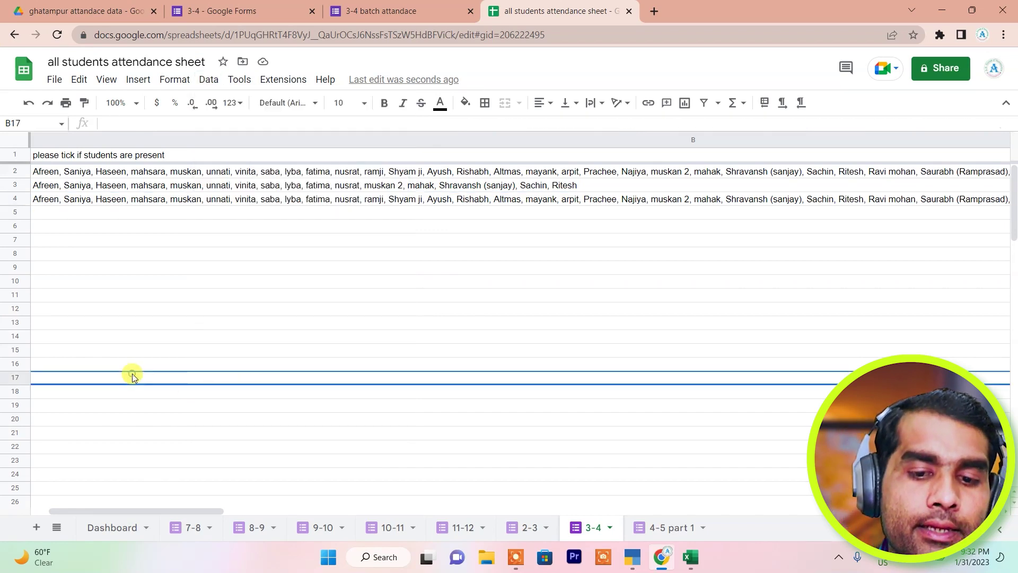
click(374, 200)
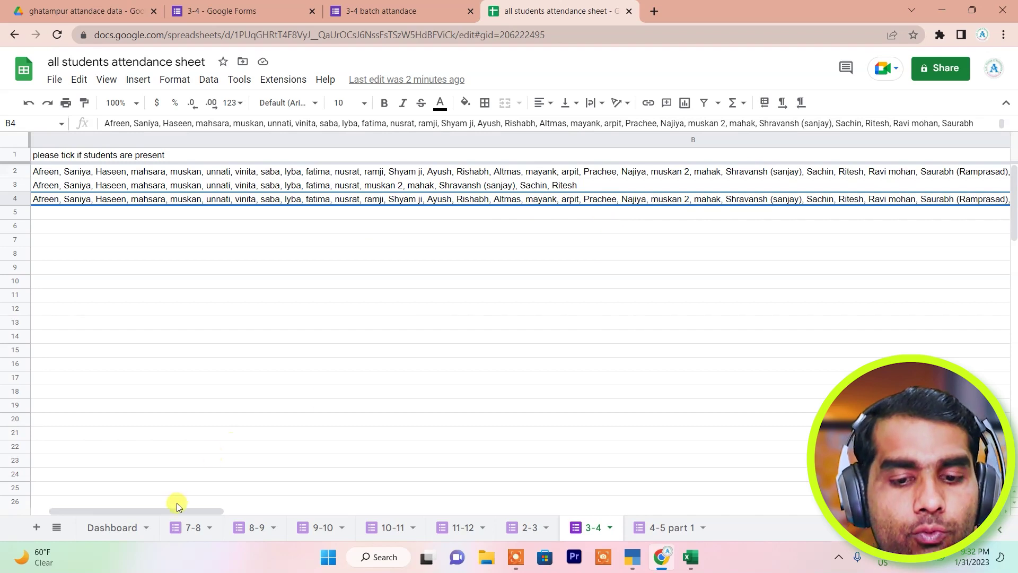
drag(179, 512, 262, 511)
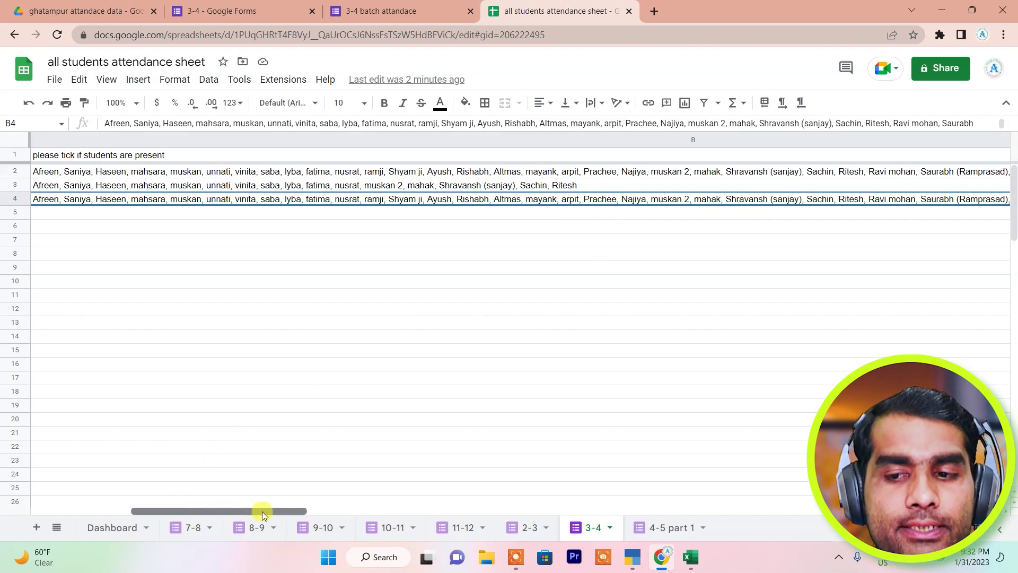
click(808, 269)
key(Up)
key(Up)
key(Up)
key(Up)
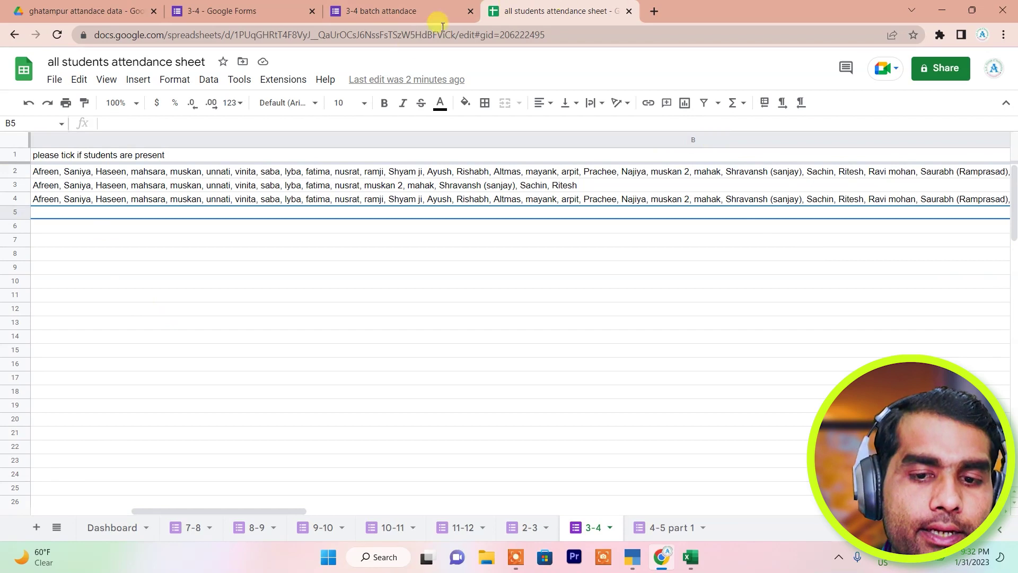
click(445, 201)
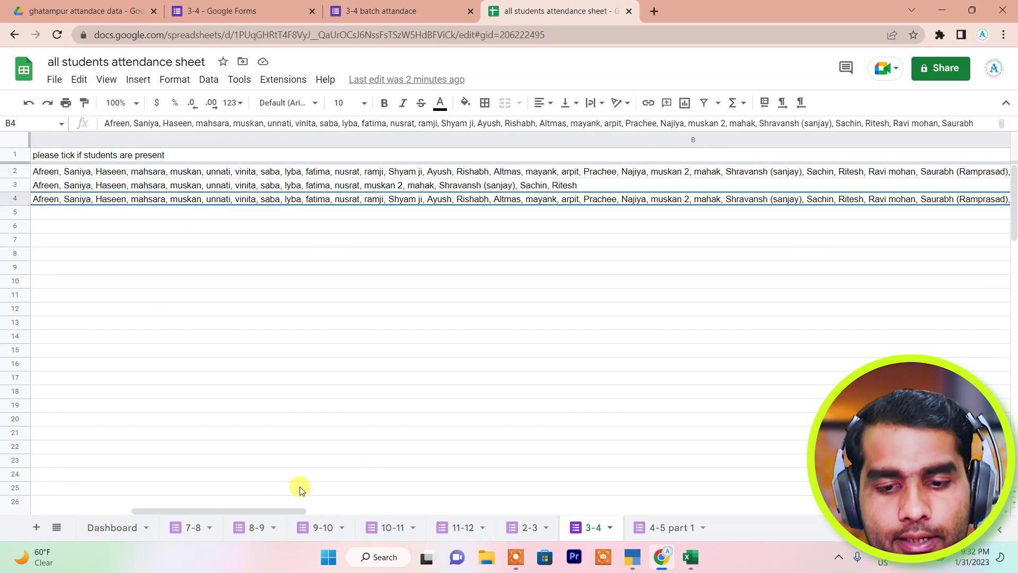
drag(272, 512, 339, 511)
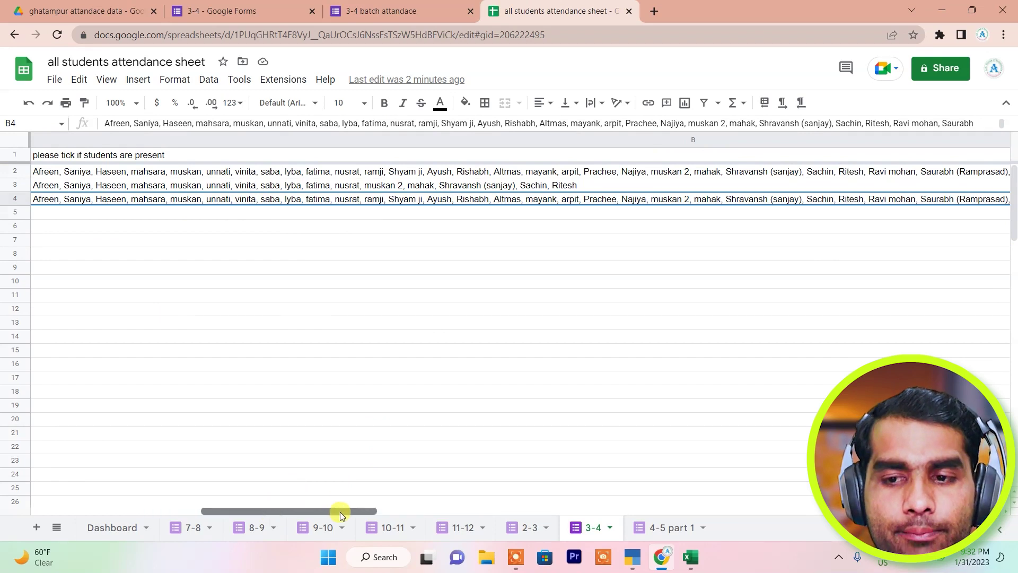
In cell C4 of the 3-4 sheet, enter =SPLIT(b4,",") to split B4's student list into separate columns
click(802, 227)
click(799, 202)
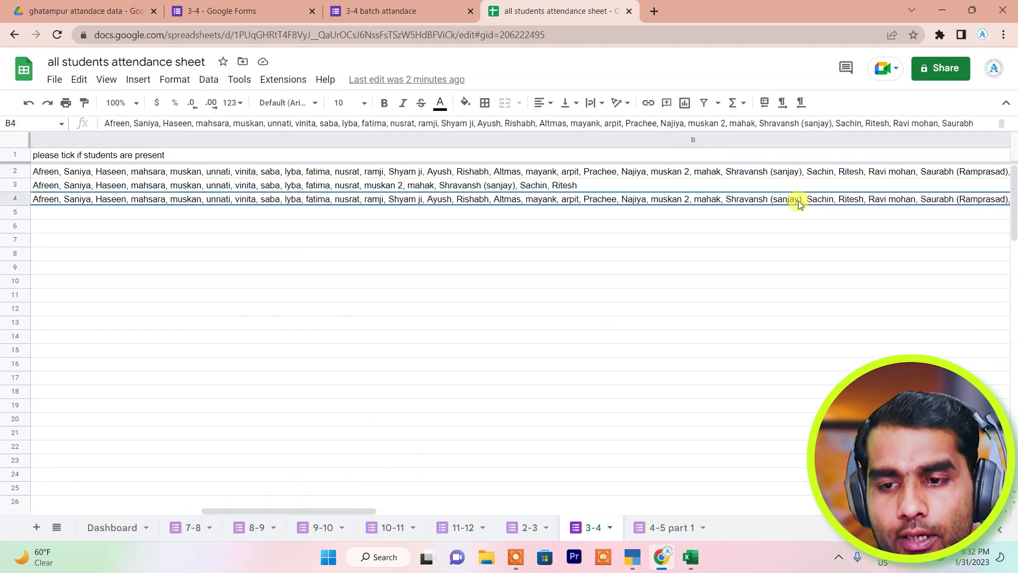
key(Right)
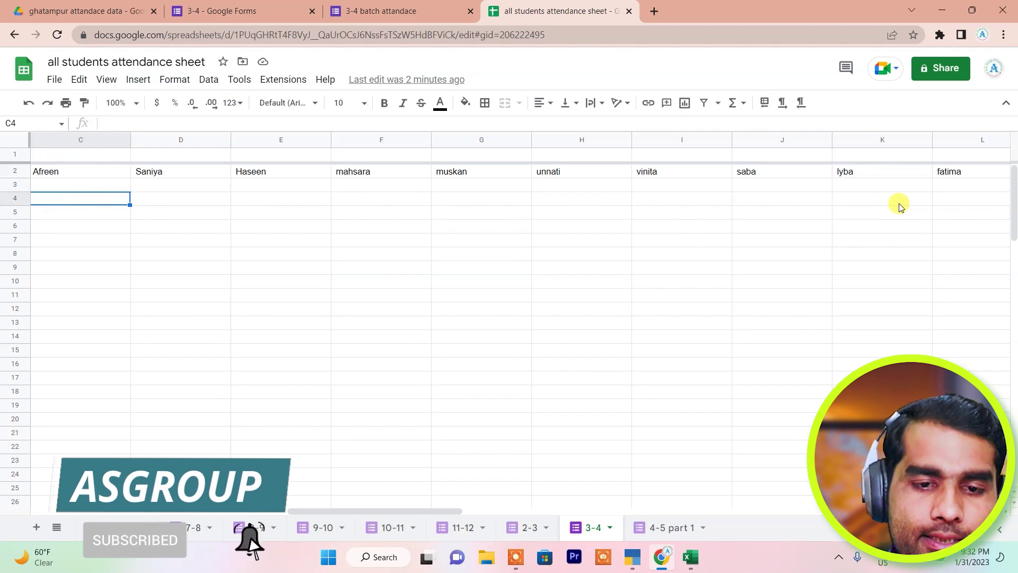
text(=spli)
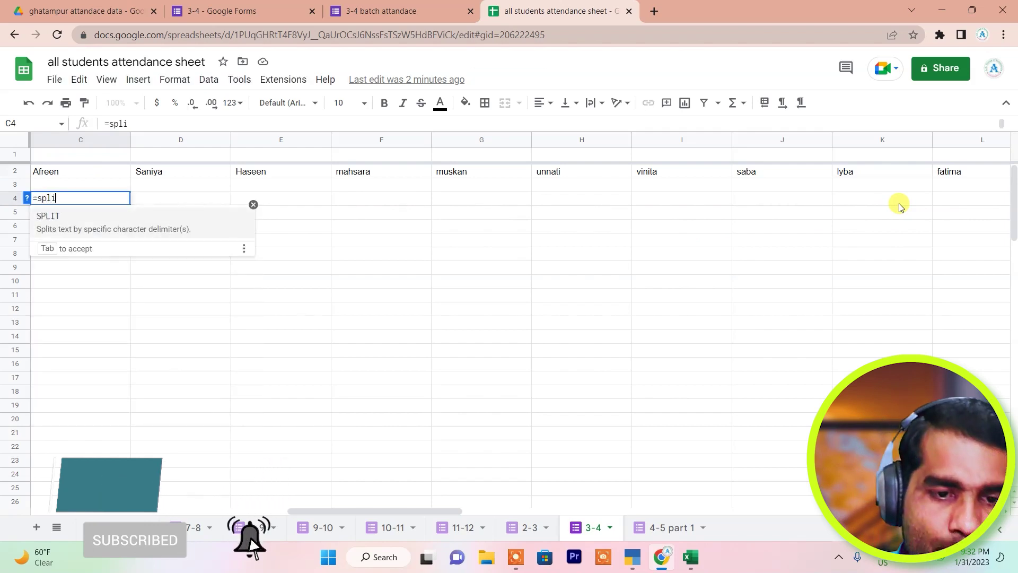
key(Tab)
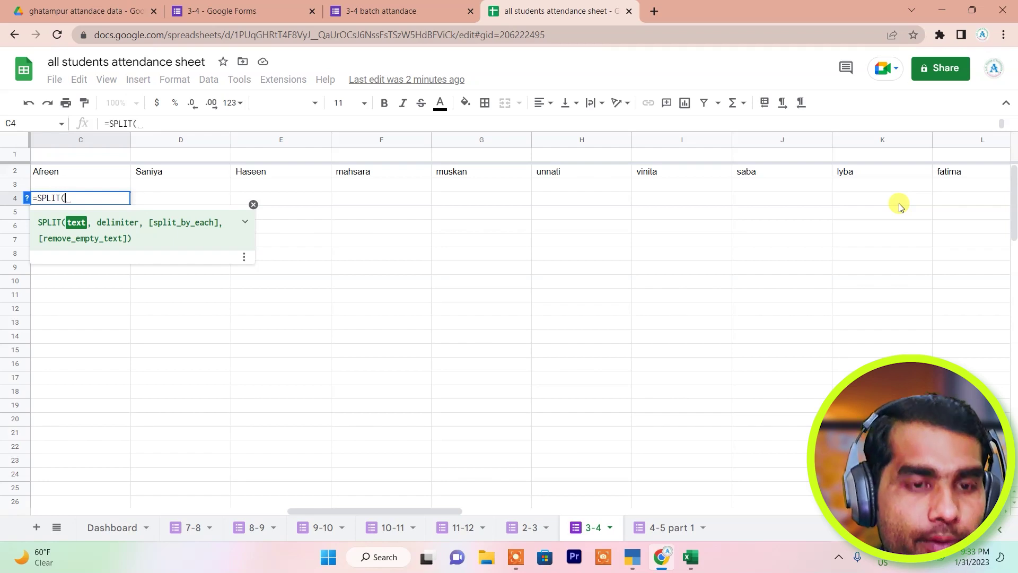
text(b4,)
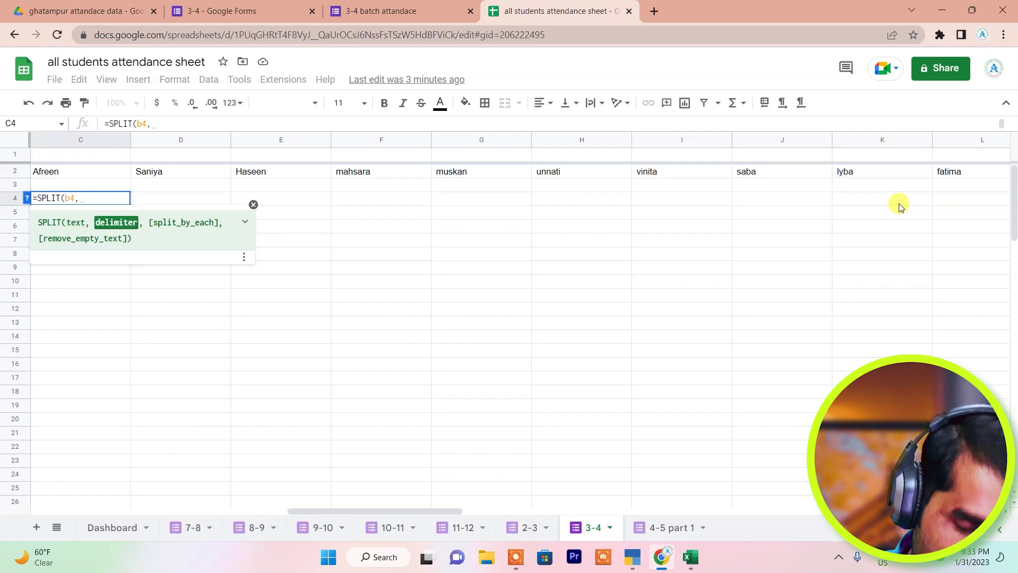
text(")
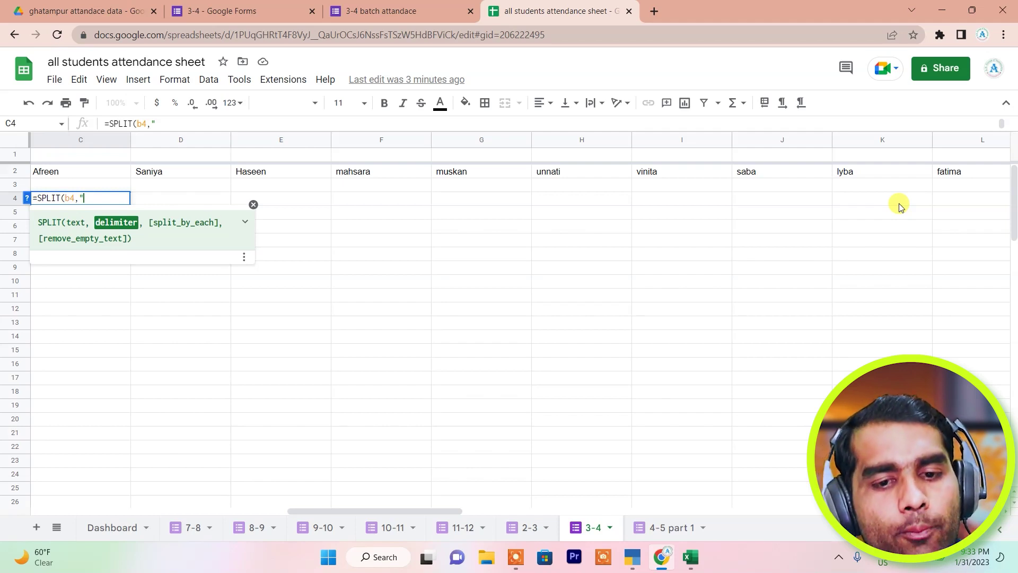
text(,)
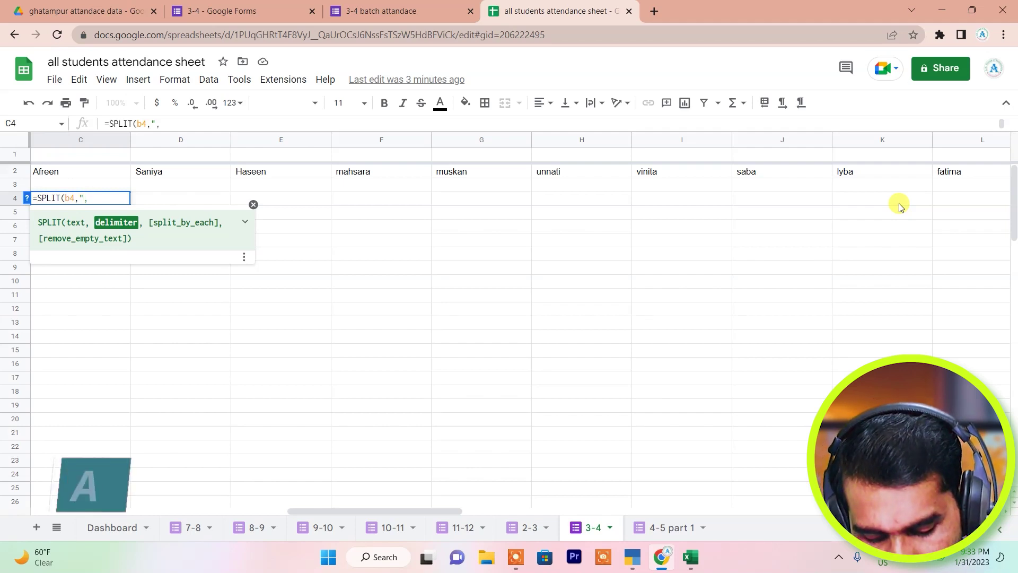
text("))
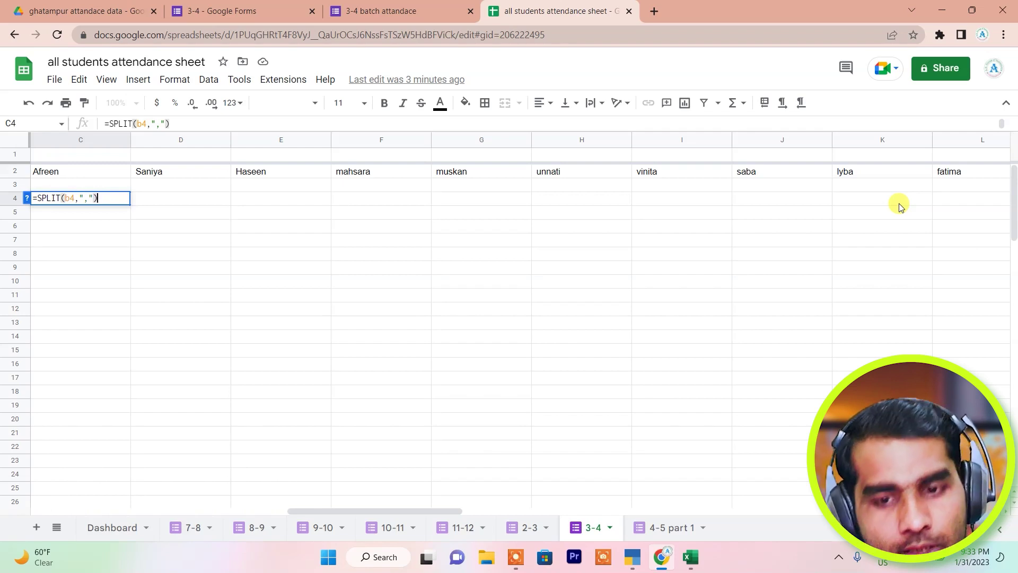
key(Return)
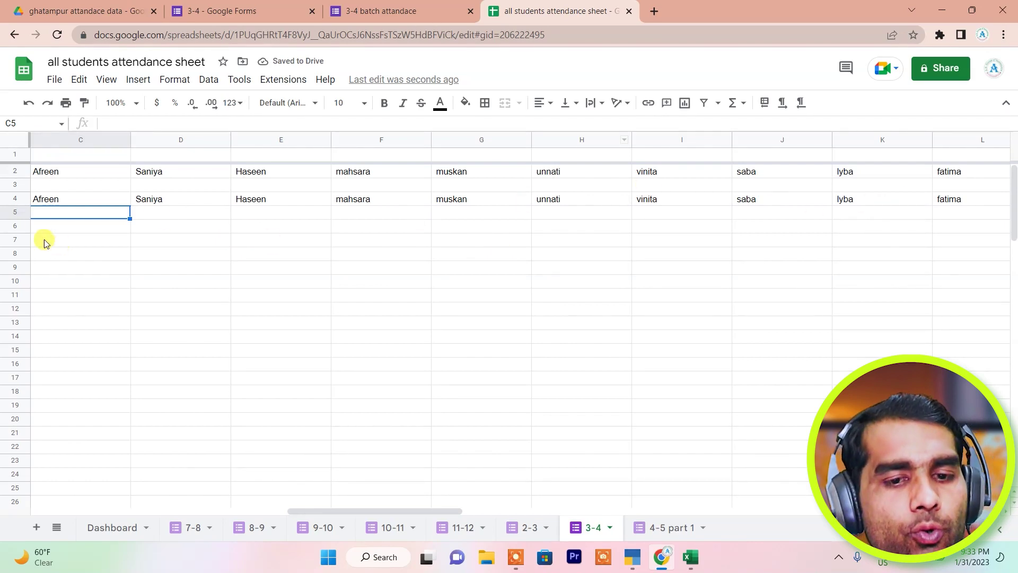
Clear cell C4 of the 3-4 sheet and re-enter =split(b4,",") to spread B4's student list across columns
click(62, 202)
key(Delete)
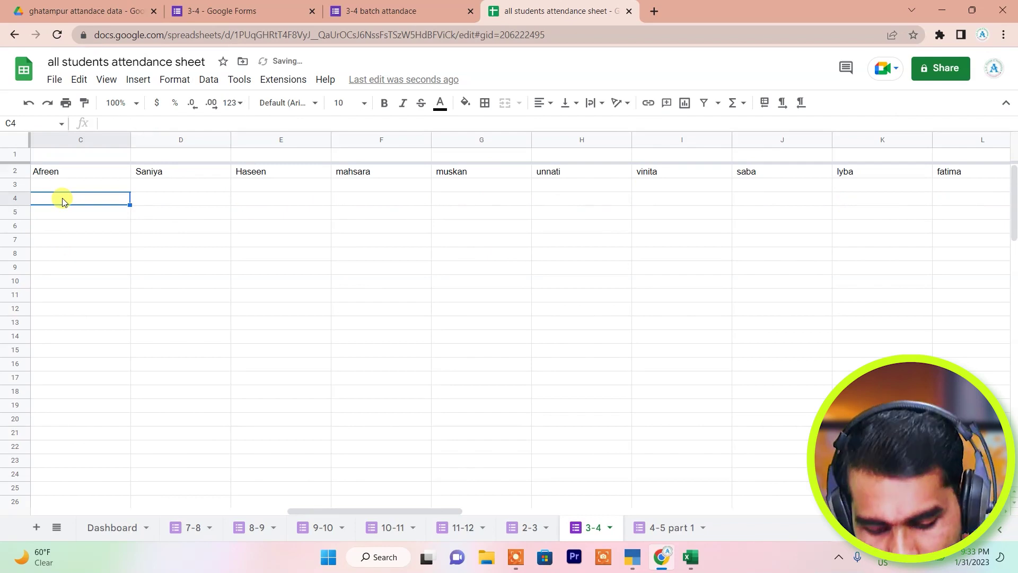
text(=s)
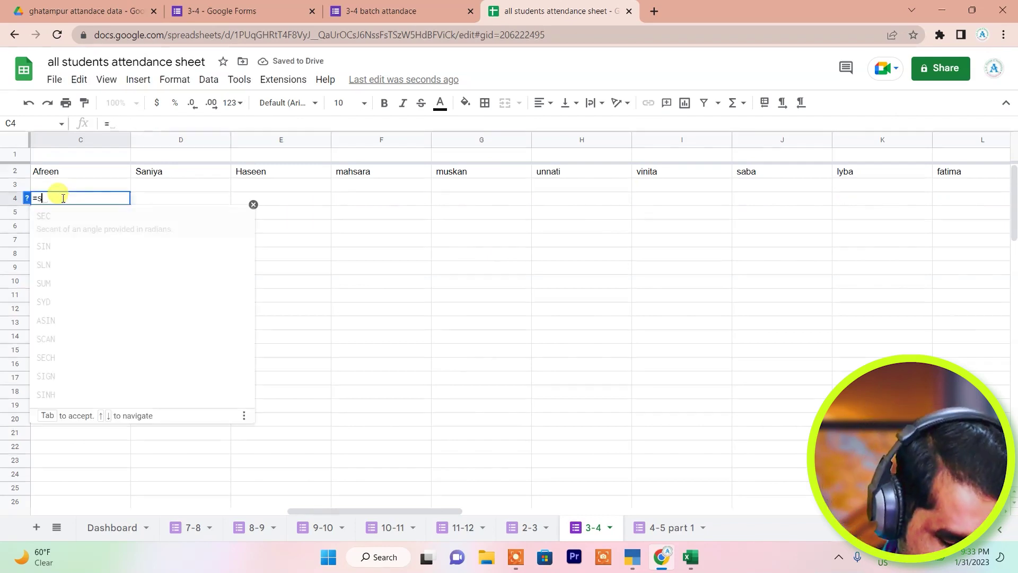
text(plit()
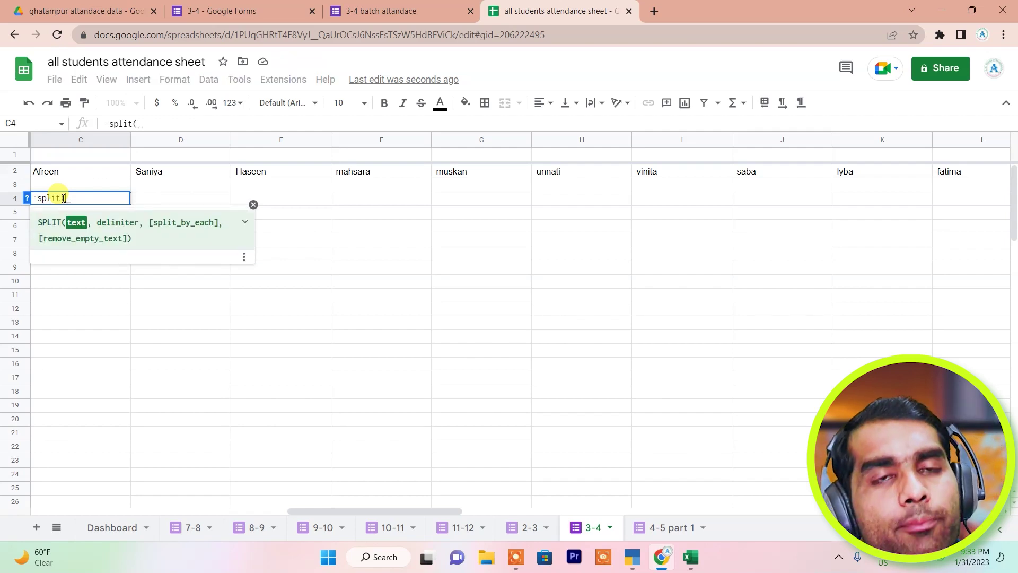
text(b)
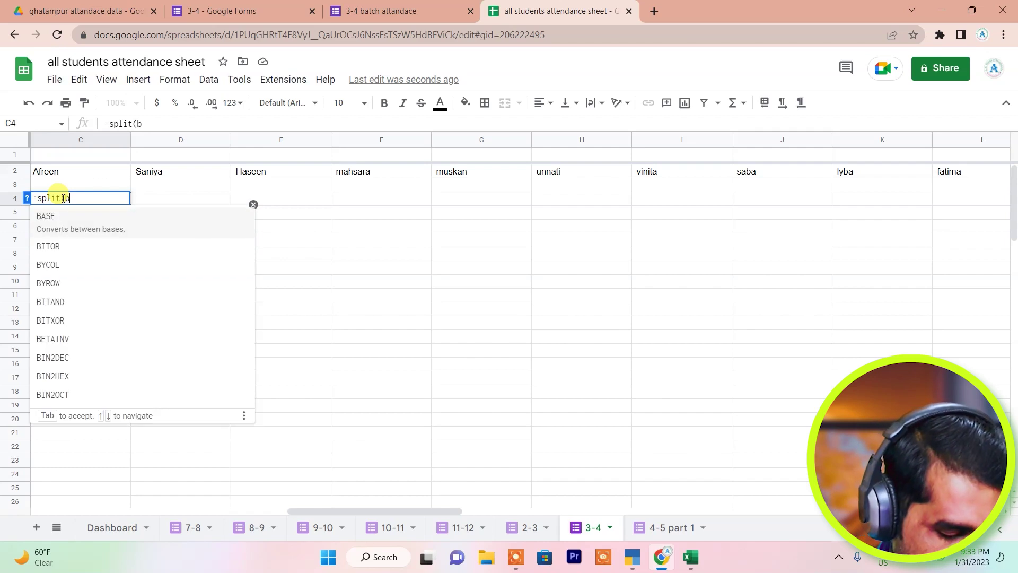
text(4,")
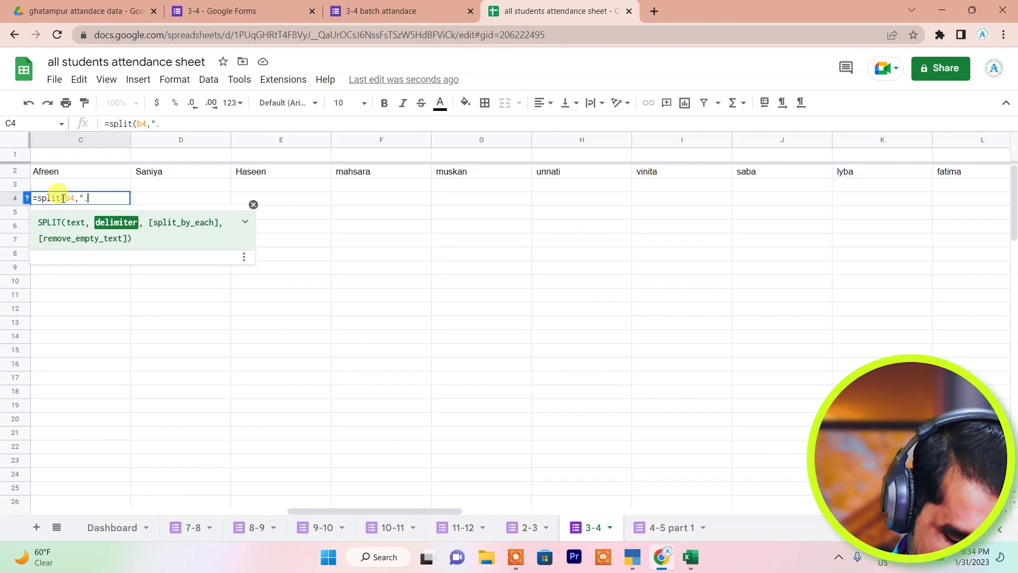
text(,)
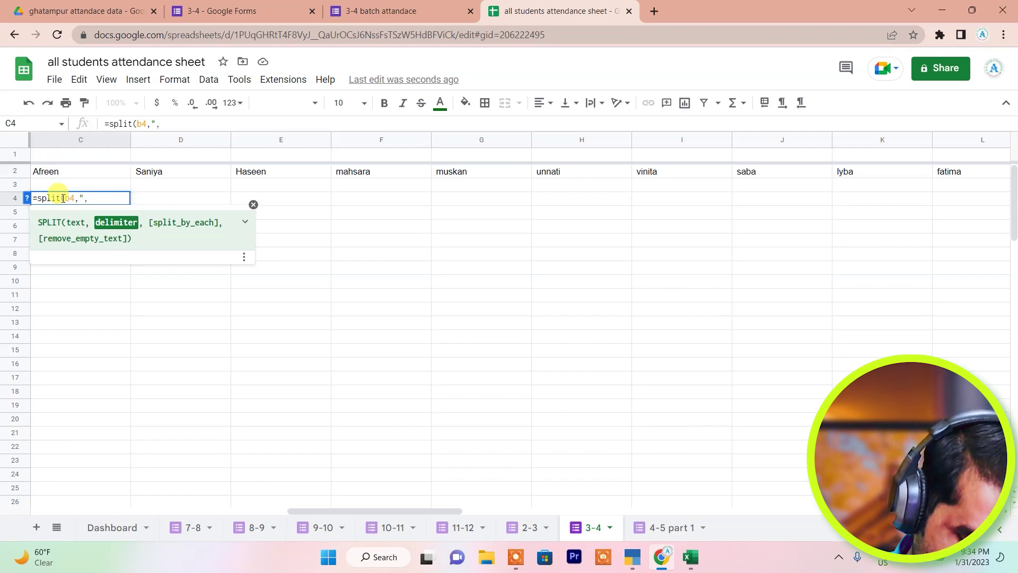
text(")
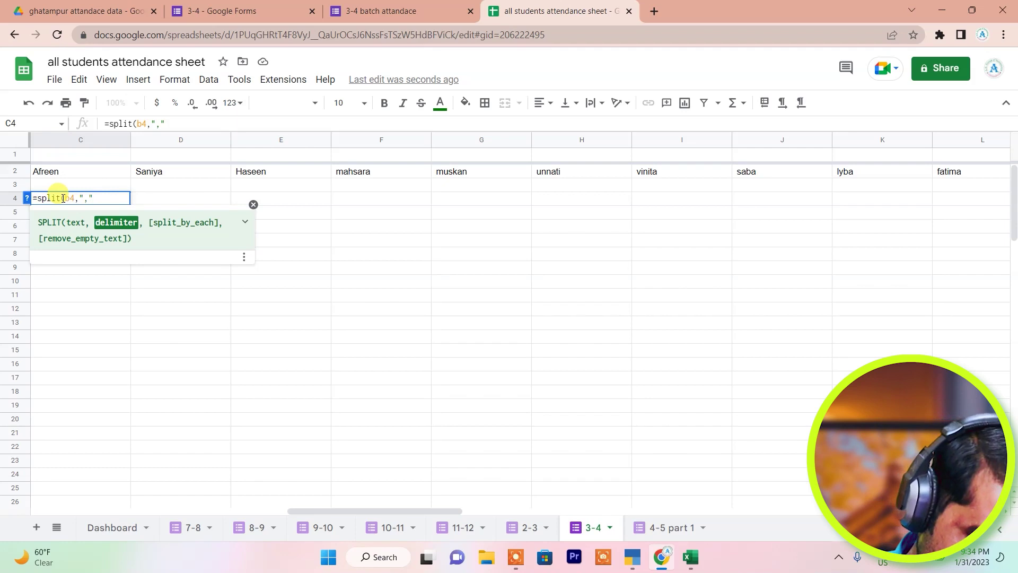
text())
key(Return)
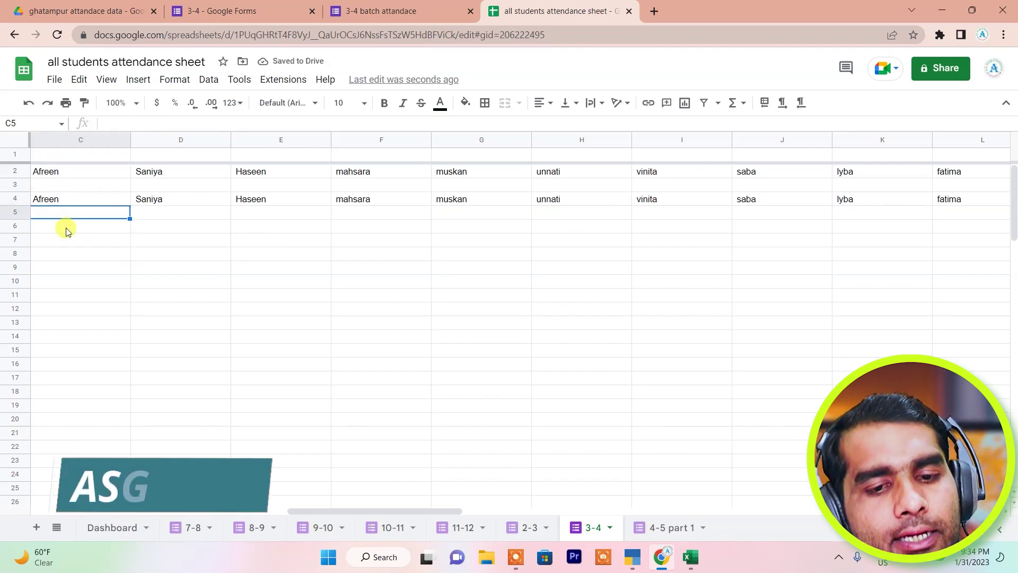
Fill C4's SPLIT formula down through C14 and check the source responses in column B and the split columns
click(83, 200)
drag(130, 205, 166, 337)
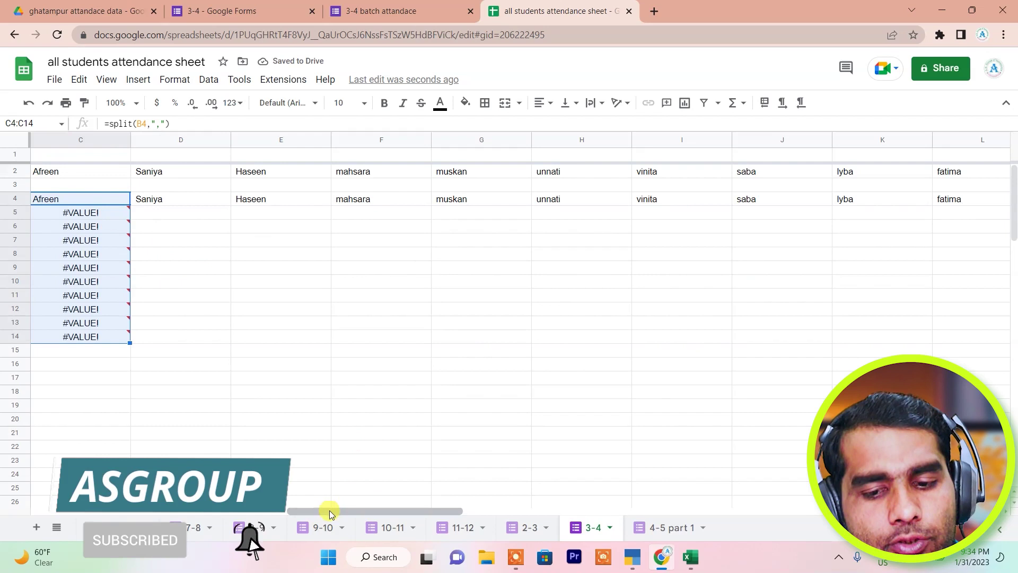
drag(329, 510, 288, 510)
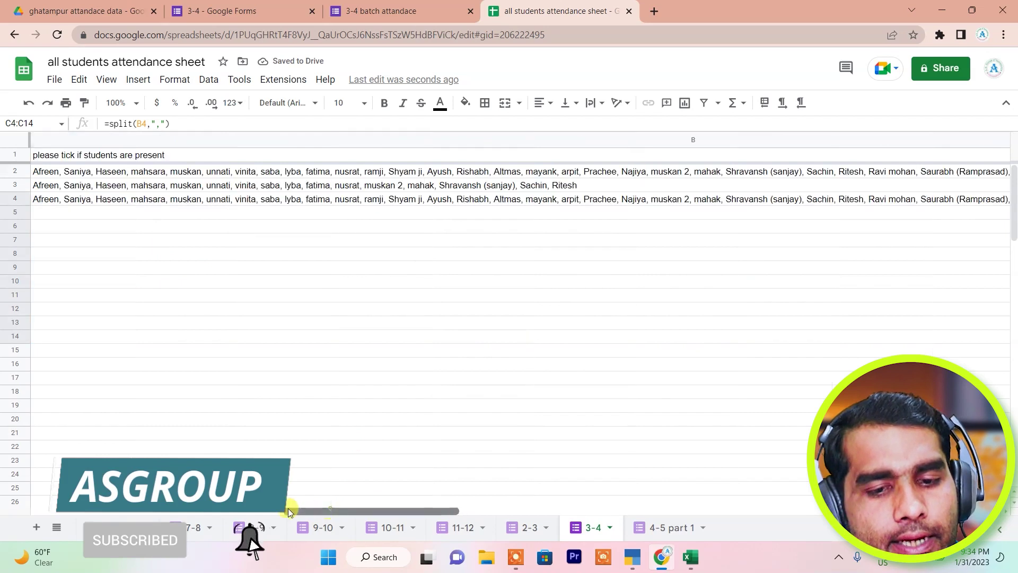
click(159, 214)
drag(302, 510, 486, 510)
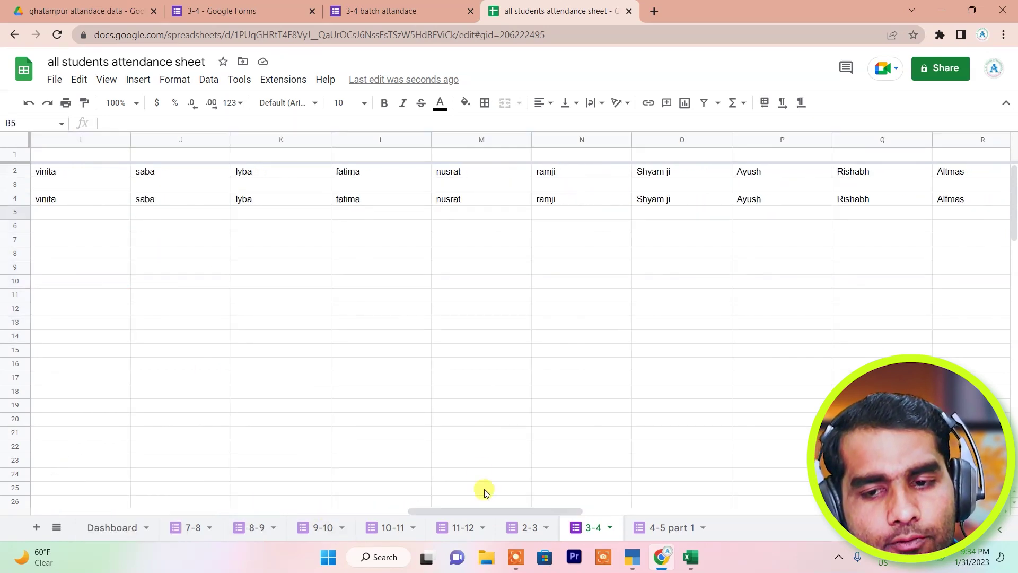
click(128, 241)
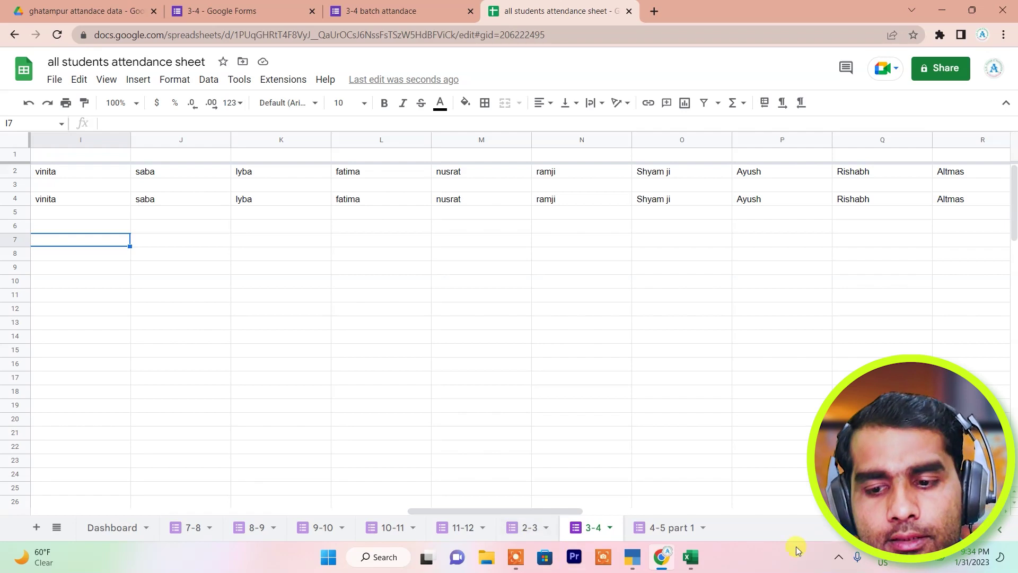
Switch to the Book1 workbook in Excel and select cell F8 with the longer comma-separated student list
click(690, 557)
click(416, 343)
click(595, 260)
click(549, 272)
click(549, 269)
click(549, 278)
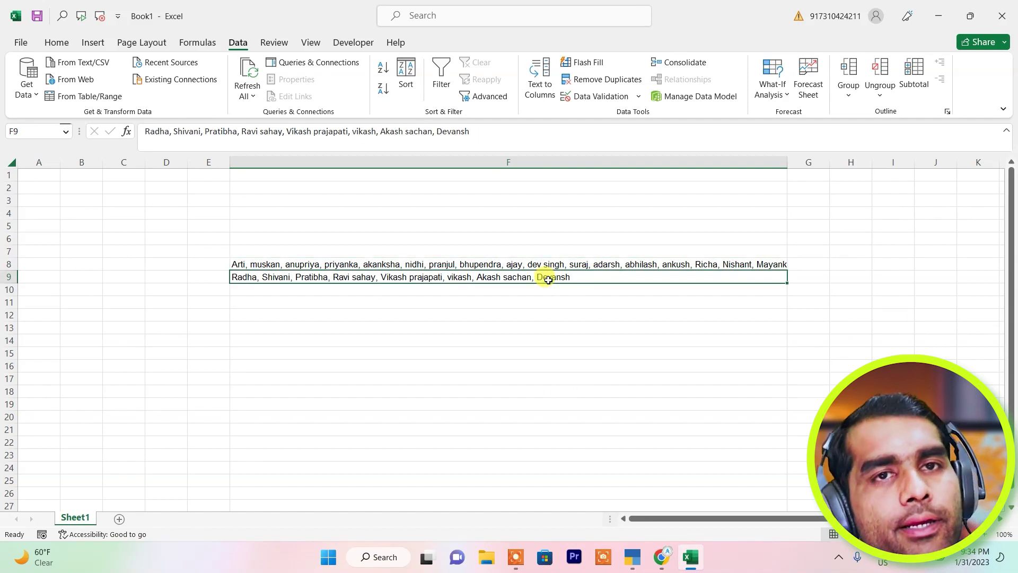
click(632, 265)
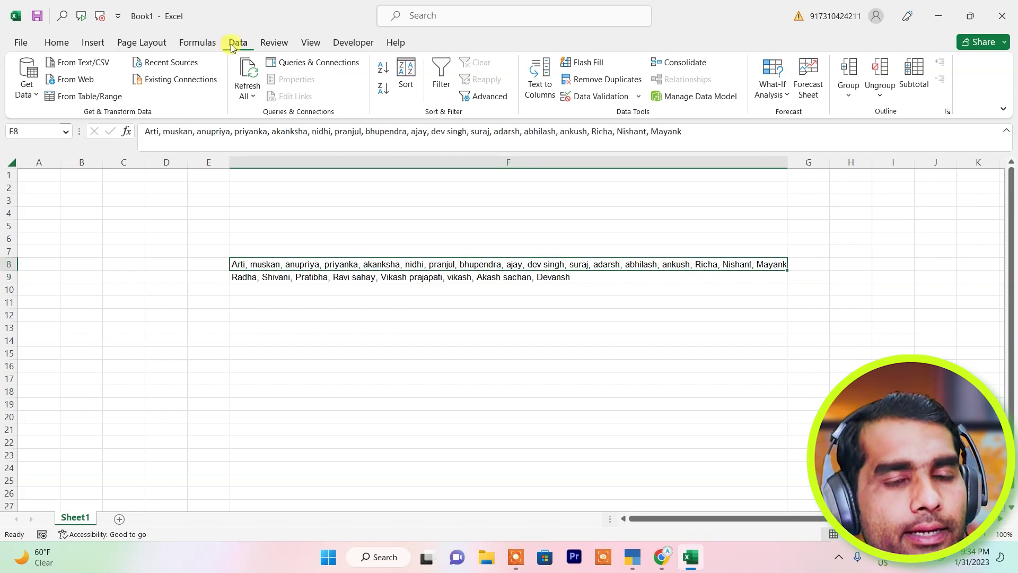
Start Text to Columns on F8 with Fixed width and the suggested column breaks, proceeding to the column data format settings
click(541, 74)
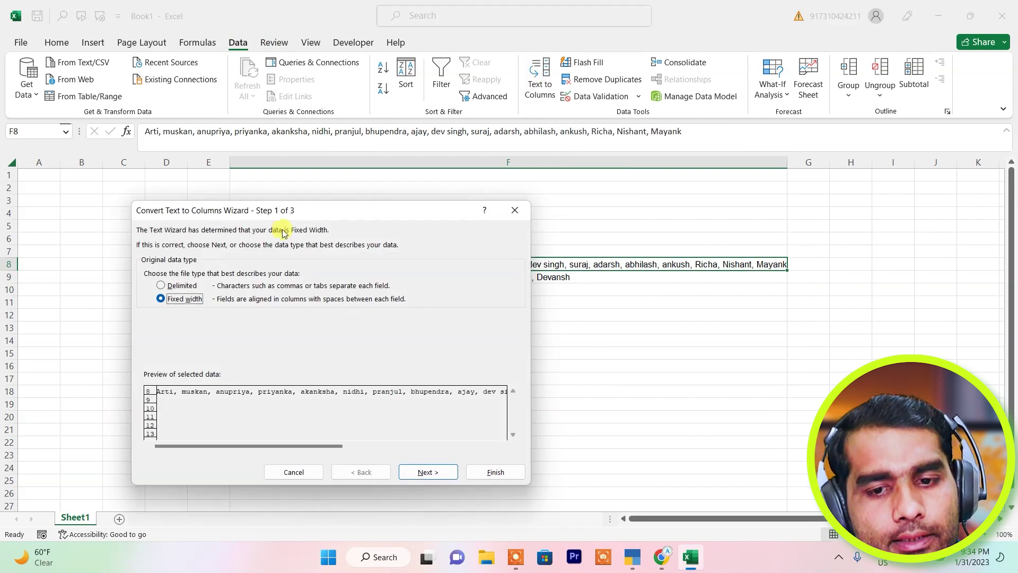
drag(275, 217, 543, 93)
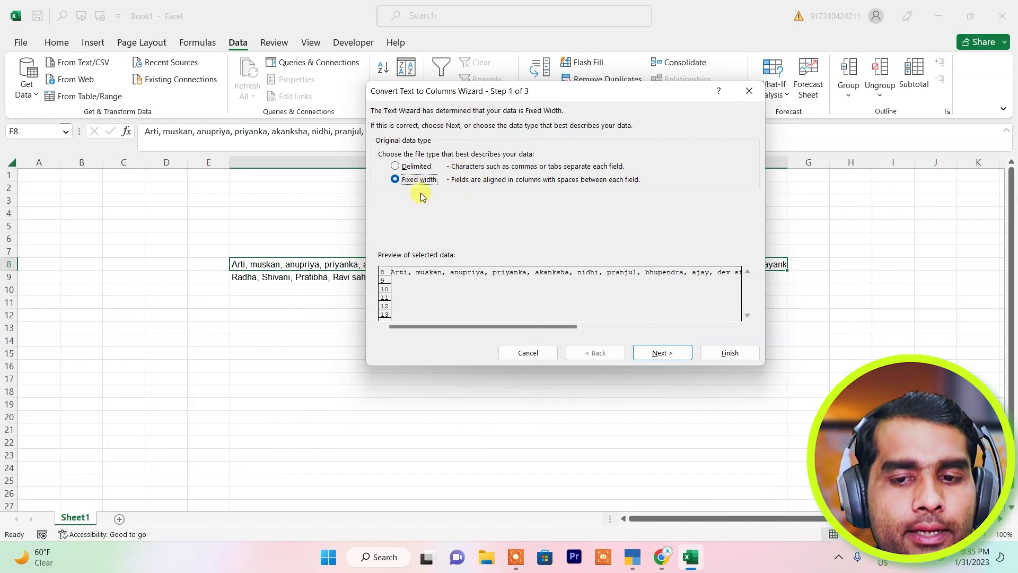
click(662, 353)
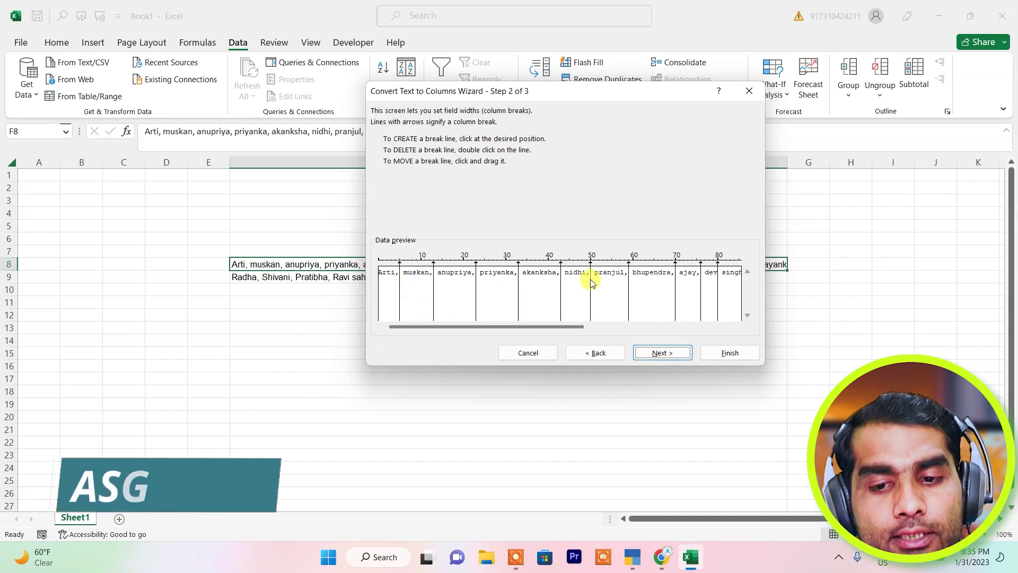
drag(486, 99, 205, 179)
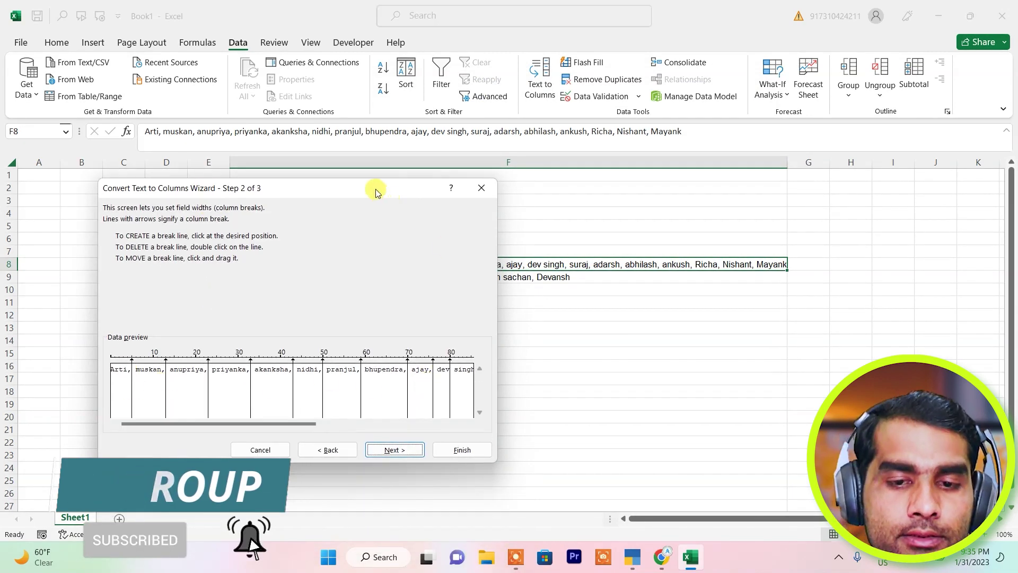
drag(375, 190, 305, 165)
click(330, 426)
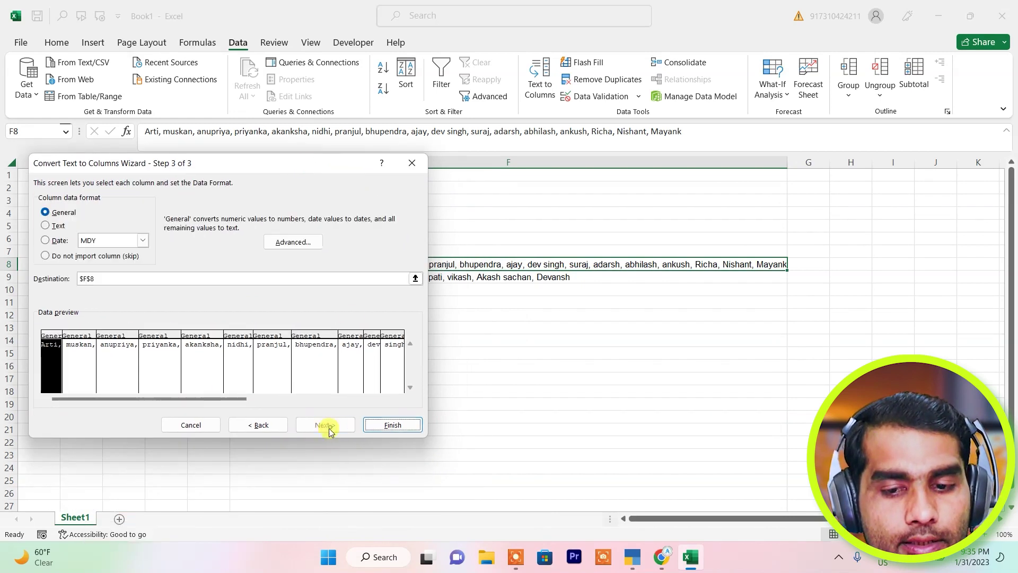
drag(294, 168, 765, 123)
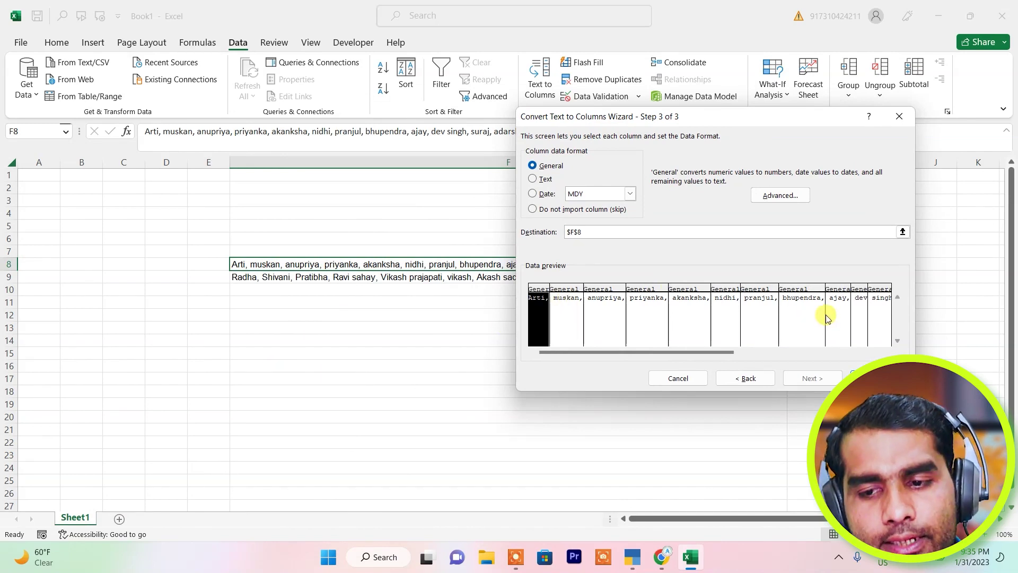
drag(764, 121, 494, 120)
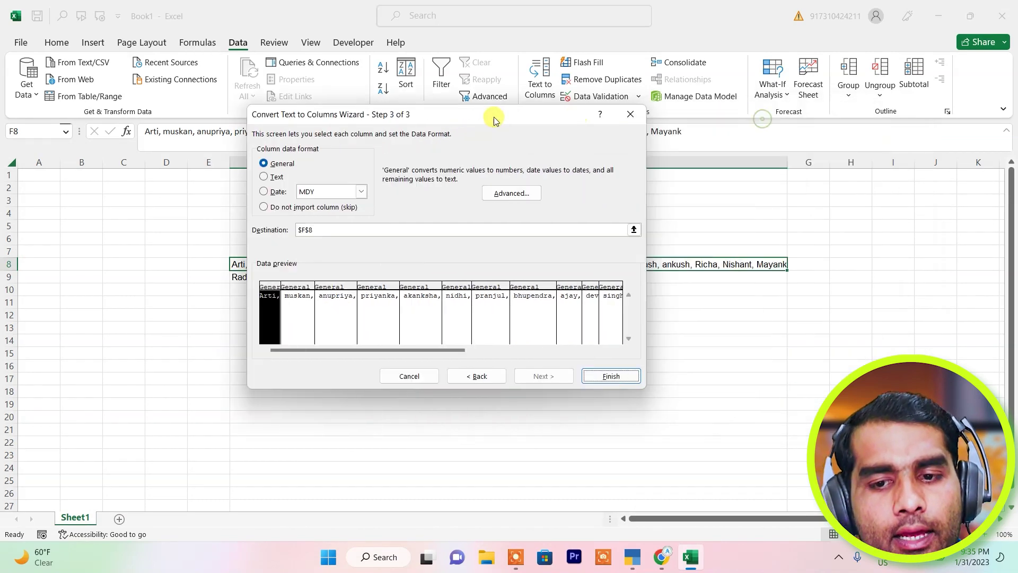
Review the decimal and thousands separators in the advanced text import settings, accept them, and uncover the source row
click(519, 194)
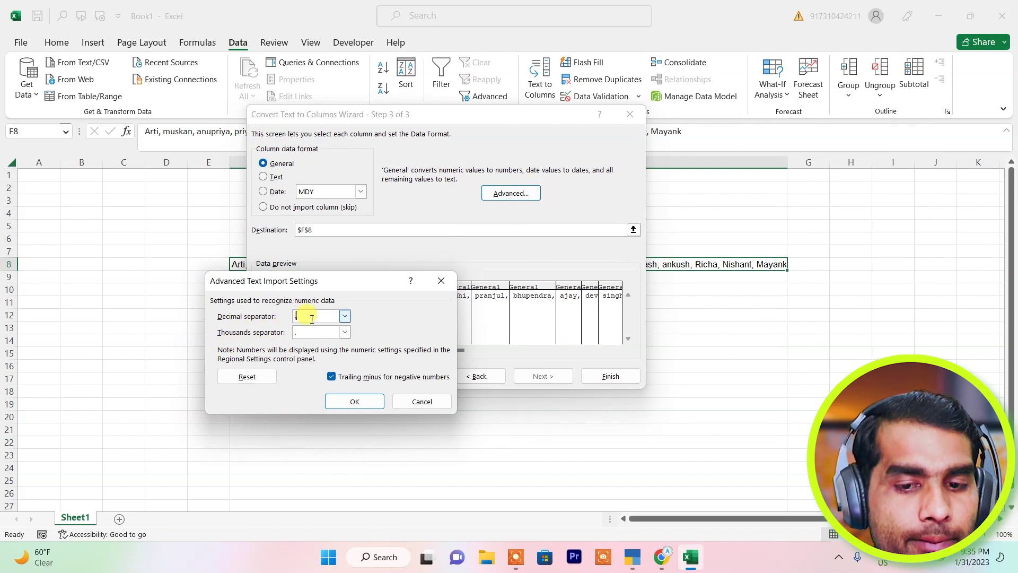
click(353, 403)
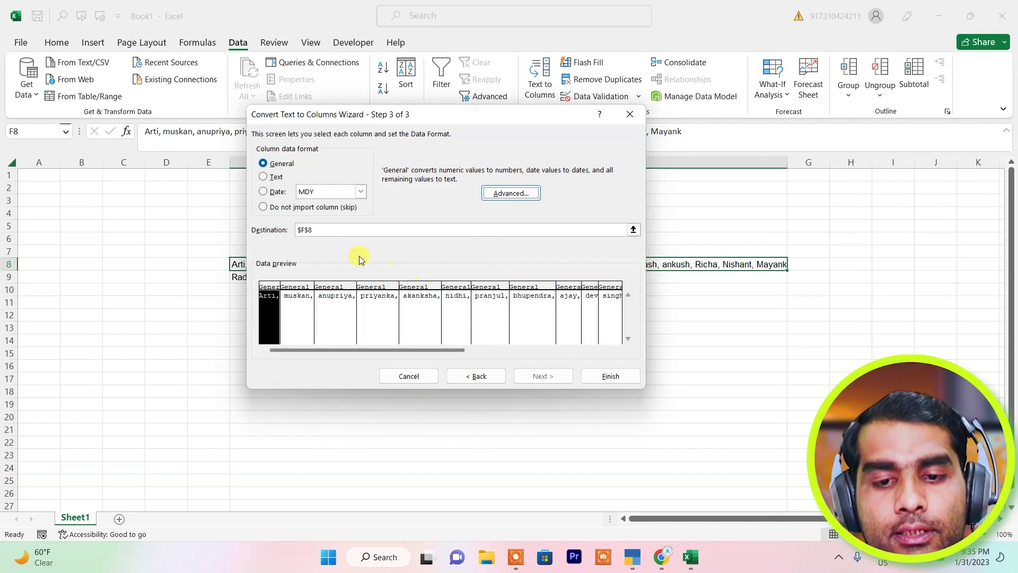
drag(356, 118, 306, 316)
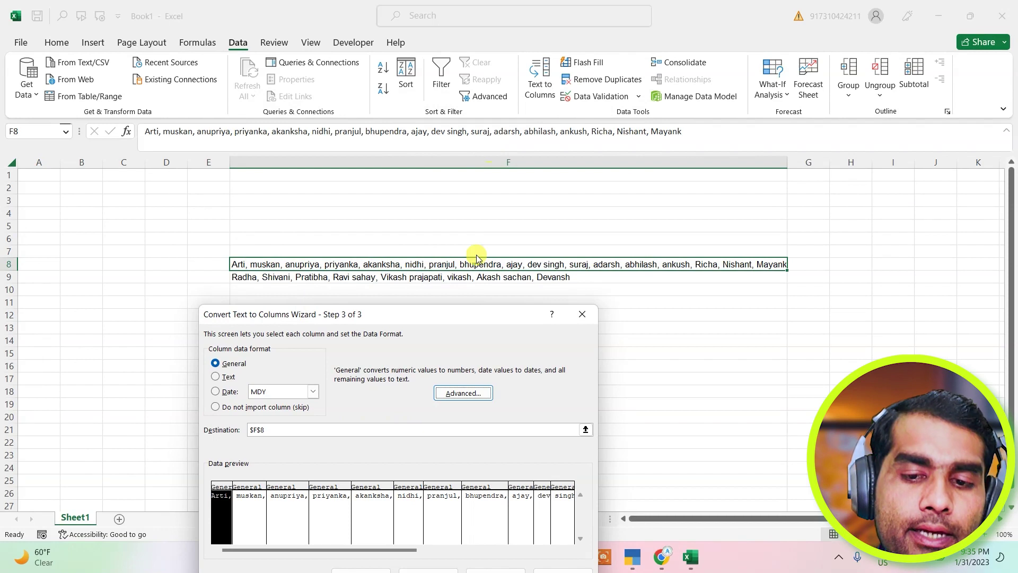
drag(406, 314, 386, 301)
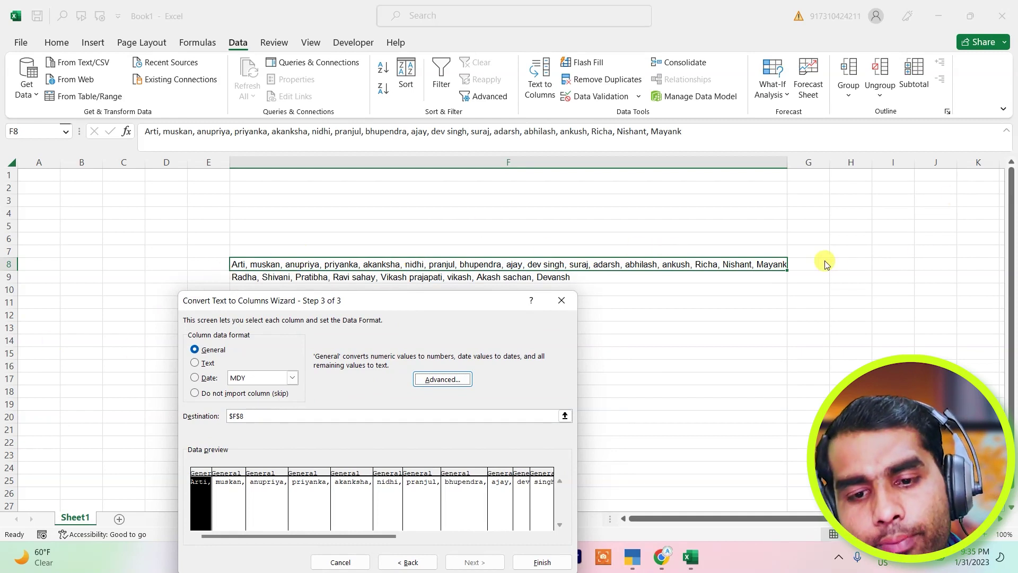
drag(272, 298, 260, 287)
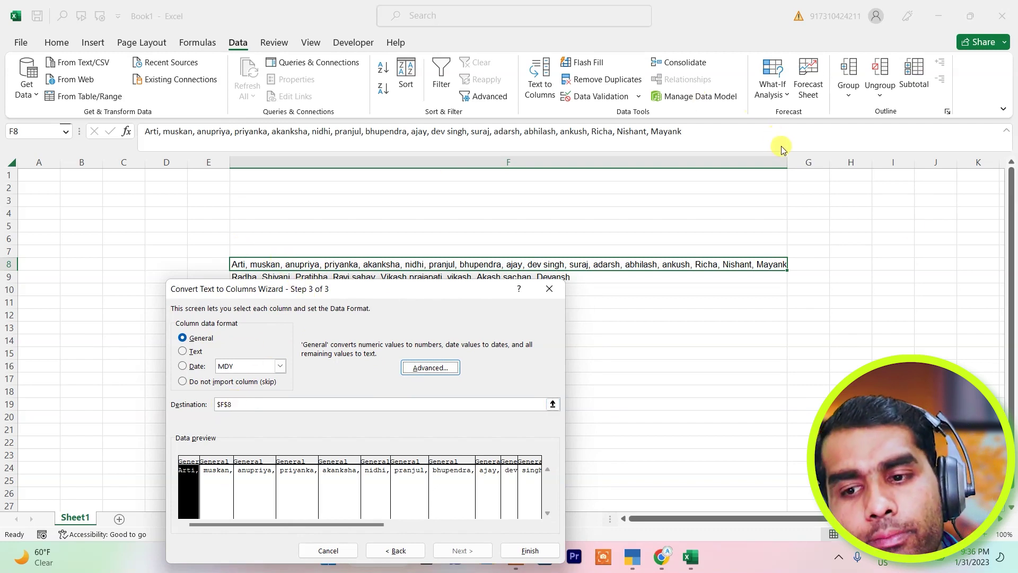
Set the Text to Columns destination to $G$8 and finish the conversion
click(237, 403)
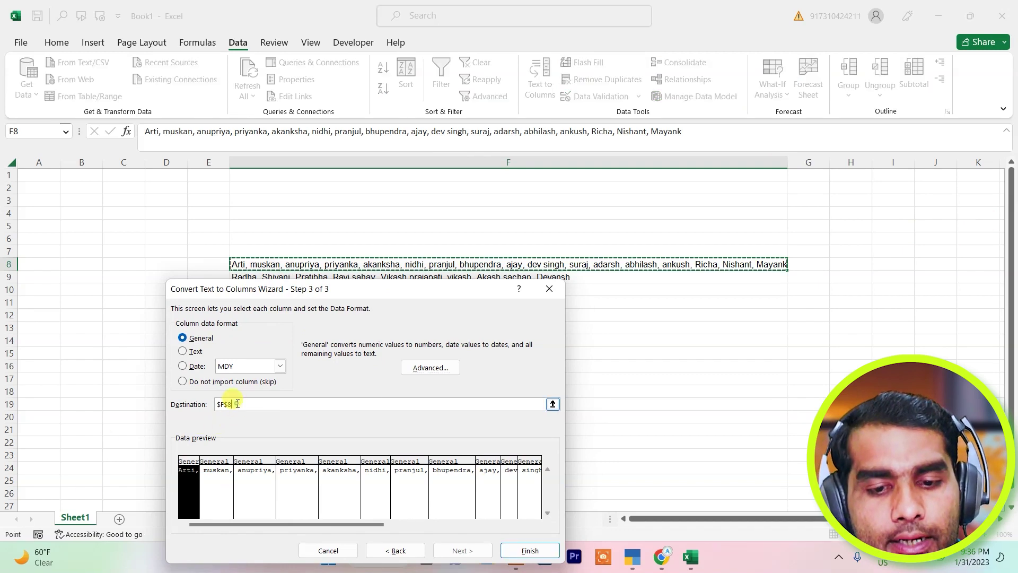
key(BackSpace)
key(BackSpace)
key(BackSpace)
key(BackSpace)
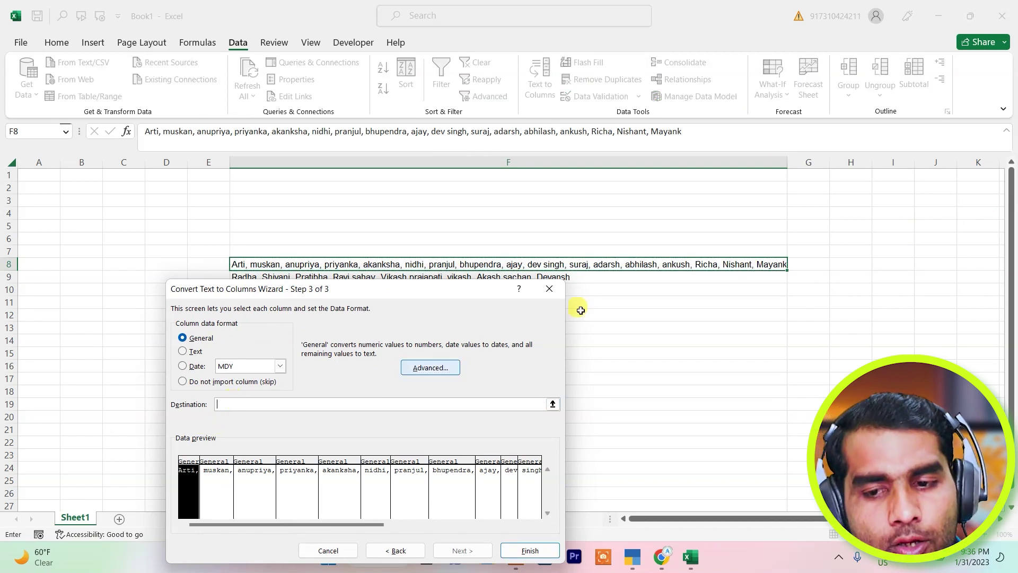
click(802, 263)
drag(409, 291, 249, 173)
click(371, 434)
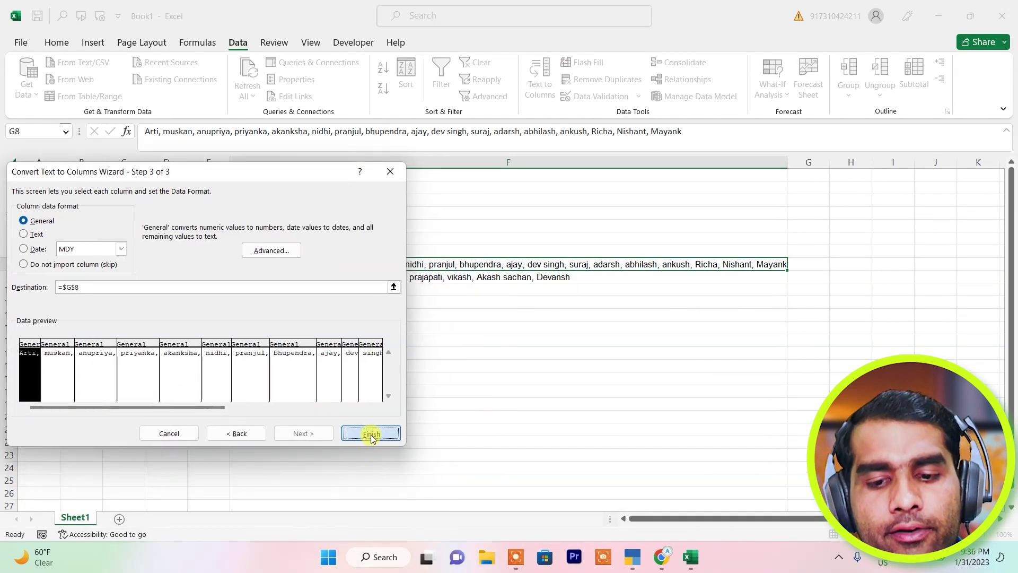
Review the split names in row 8 and clear them from G8 onward
drag(778, 520, 820, 514)
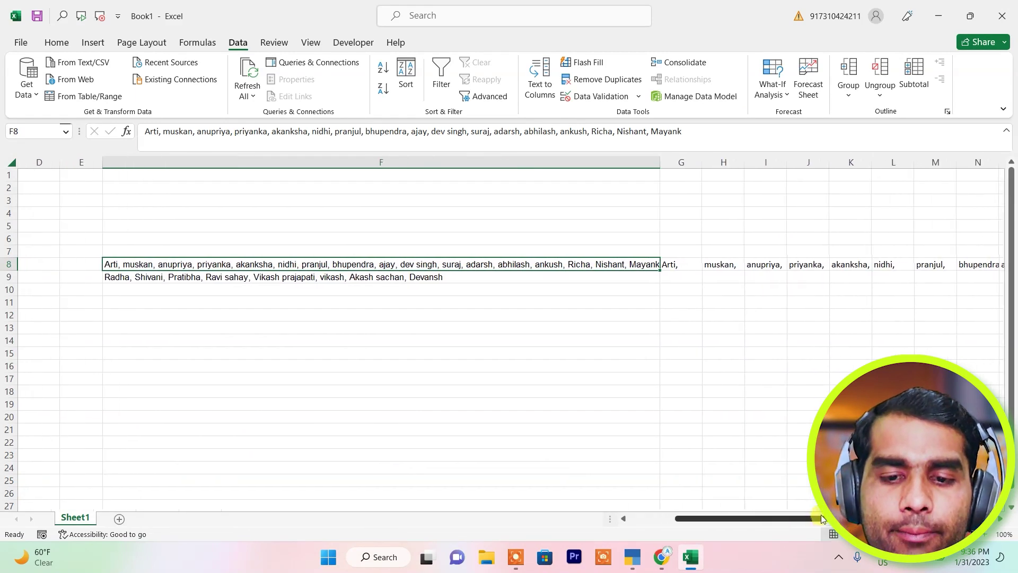
click(697, 262)
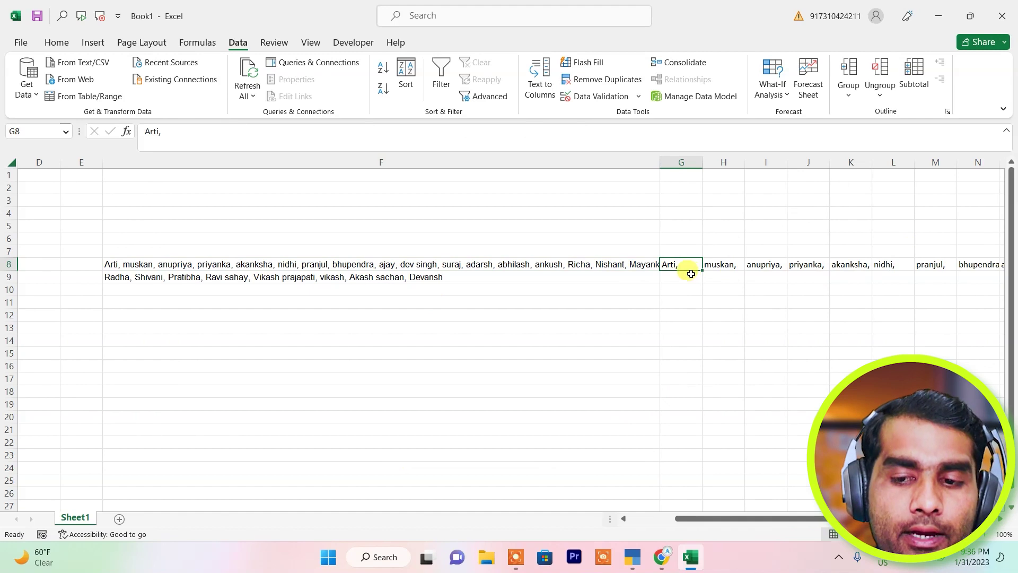
drag(680, 260, 770, 267)
click(110, 414)
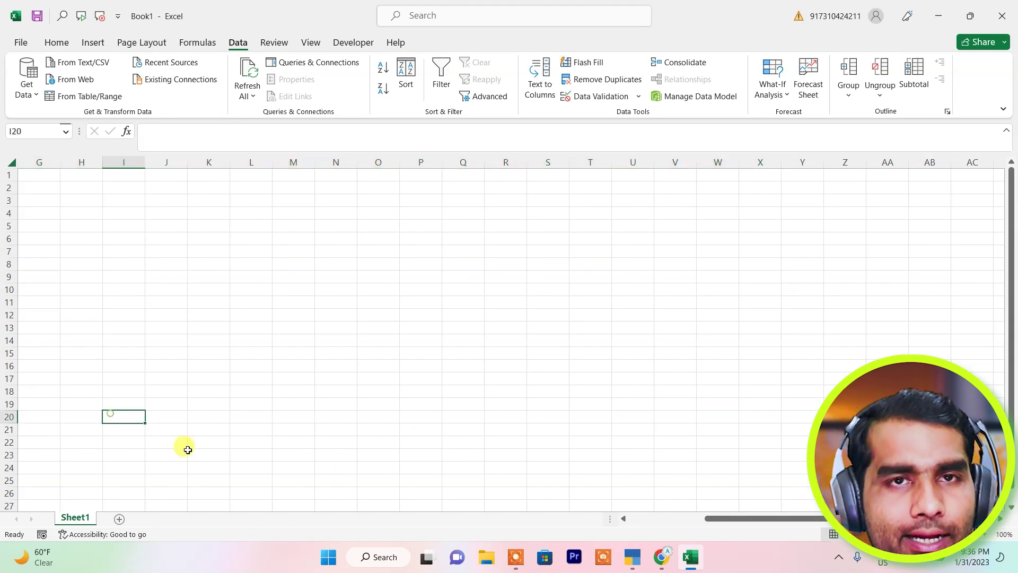
Split F8 in place using Text to Columns with Fixed width, the suggested breaks and destination $F$8
drag(743, 516, 633, 519)
click(736, 267)
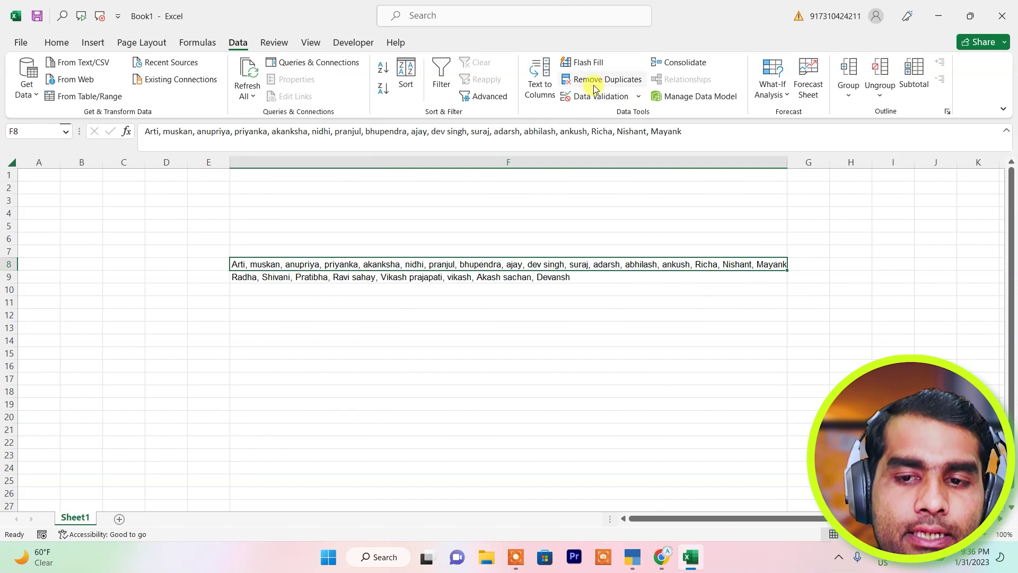
click(535, 80)
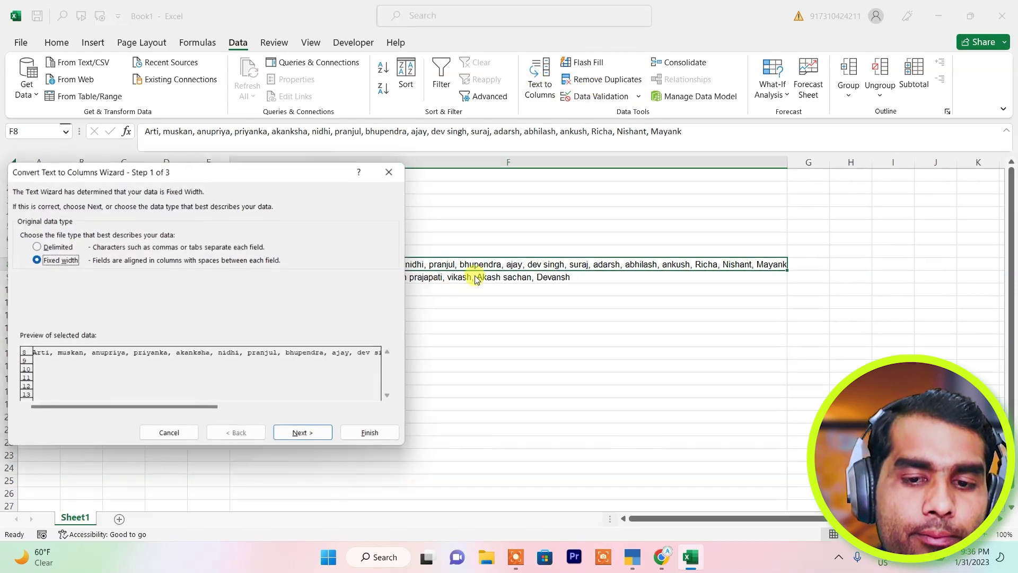
click(293, 434)
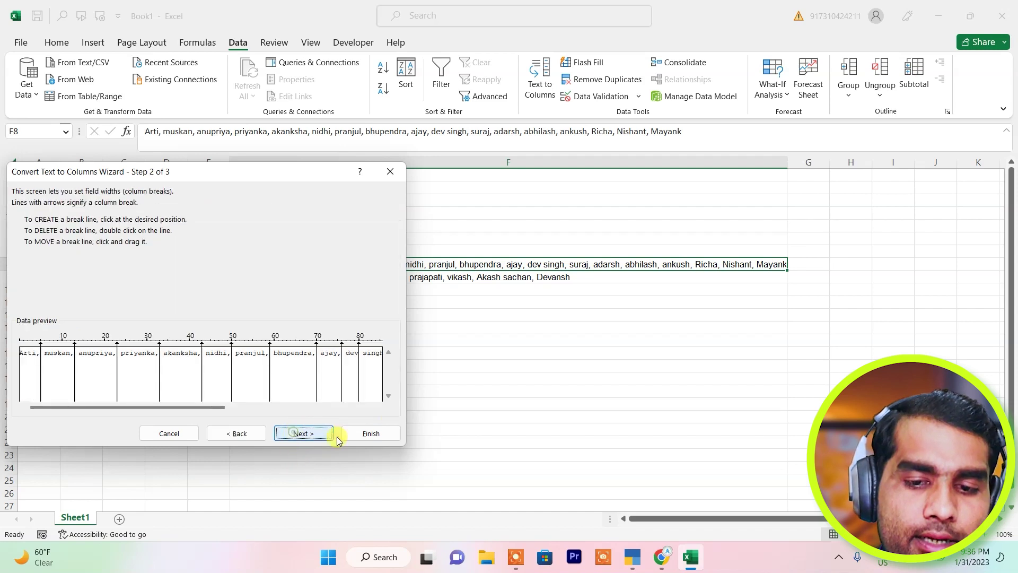
click(325, 434)
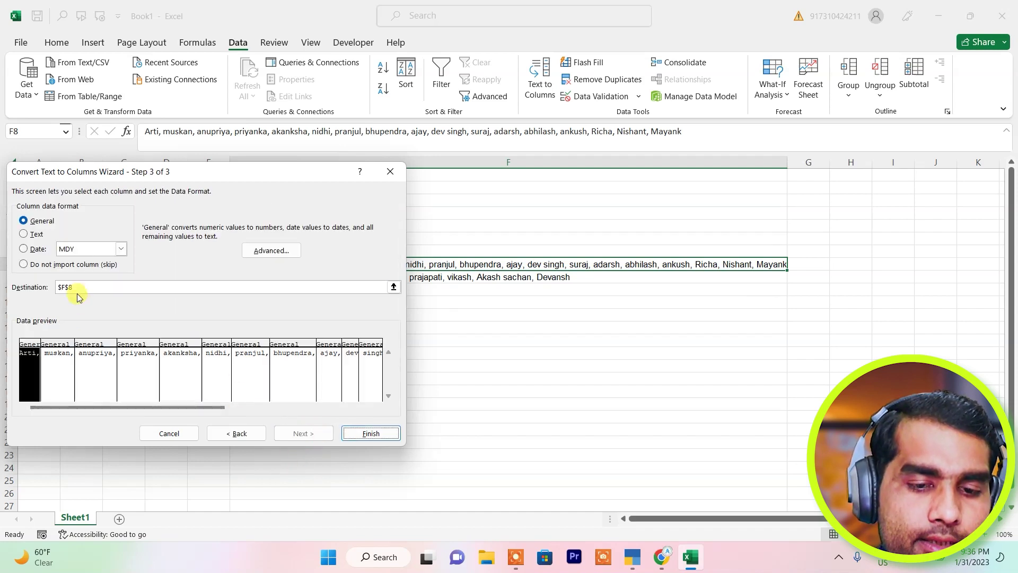
click(377, 433)
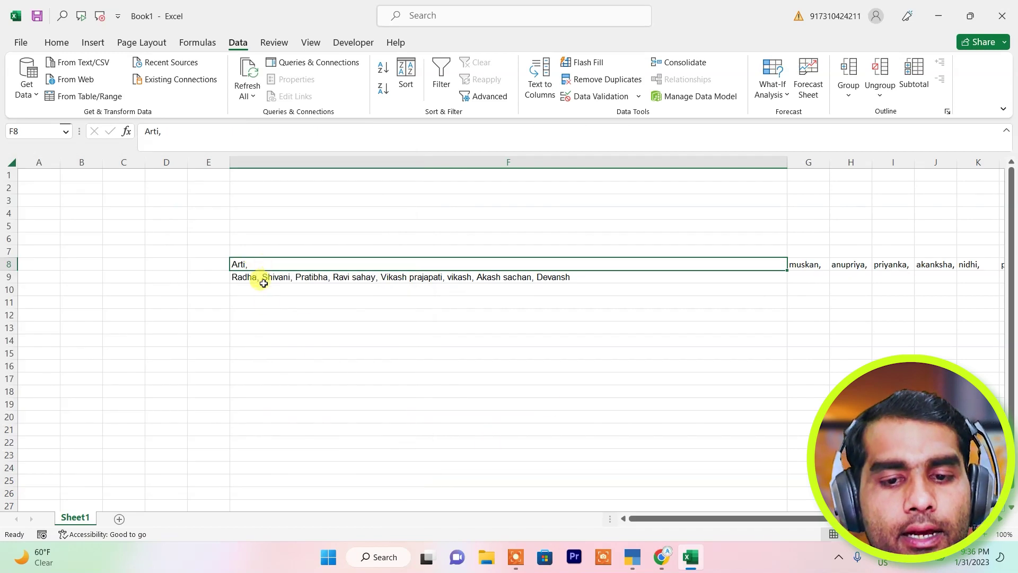
Try to extend the split to the next row by filling F8 down to F9, and clear F9
drag(788, 270, 795, 291)
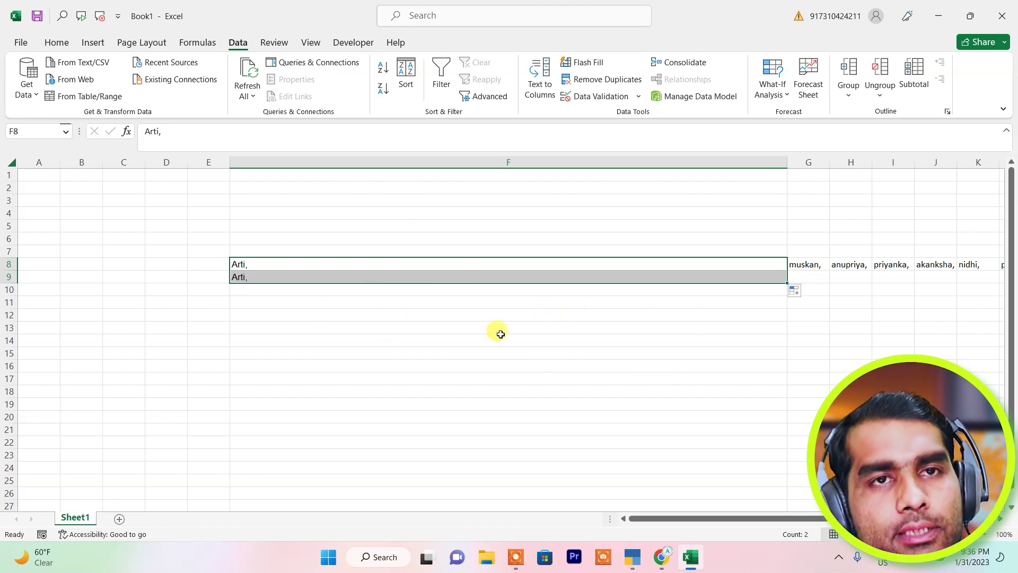
click(457, 354)
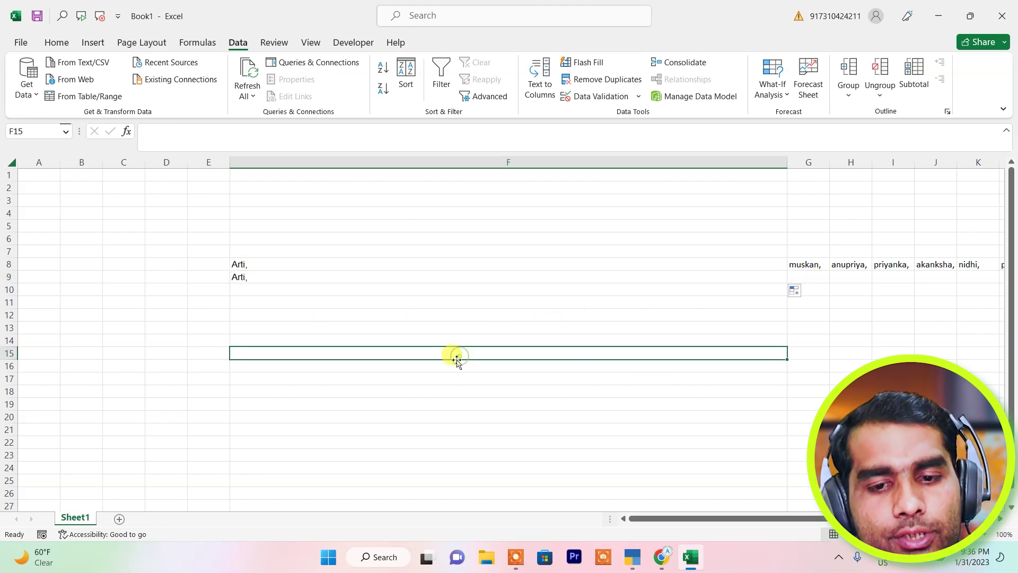
click(308, 281)
key(Delete)
click(314, 376)
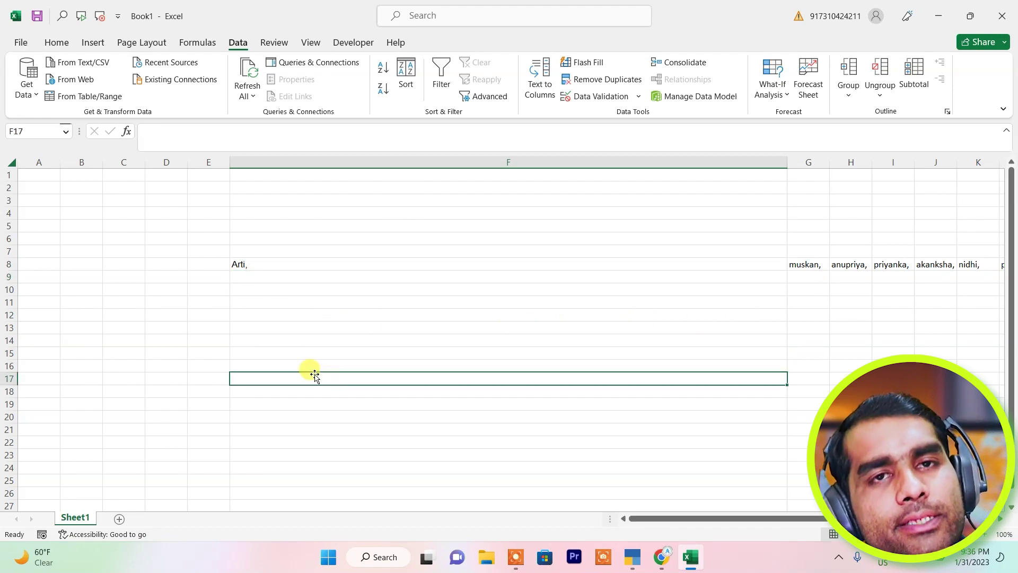